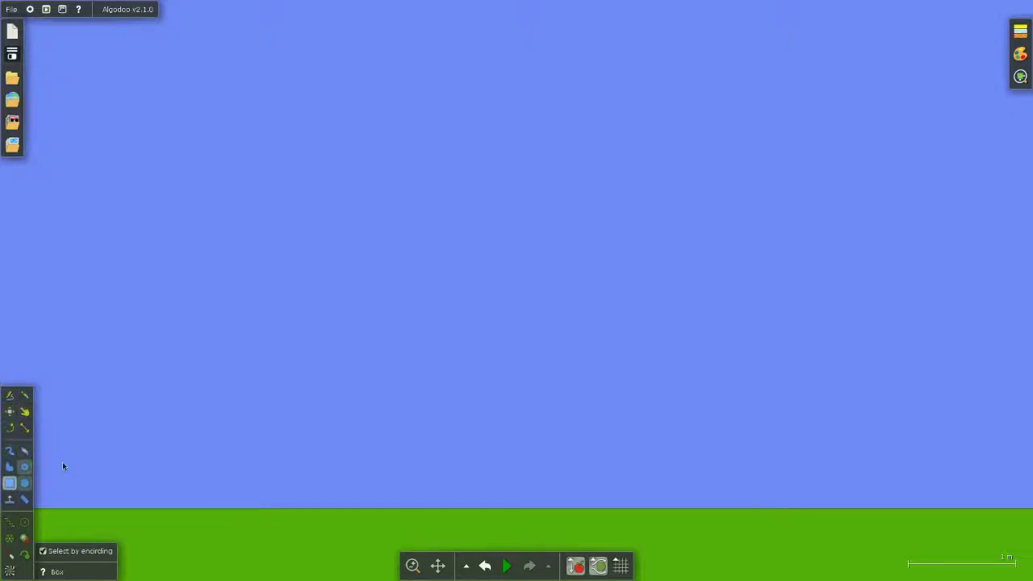
Draw a large box on the ground and recolour it from purple to grey
drag(221, 337, 678, 510)
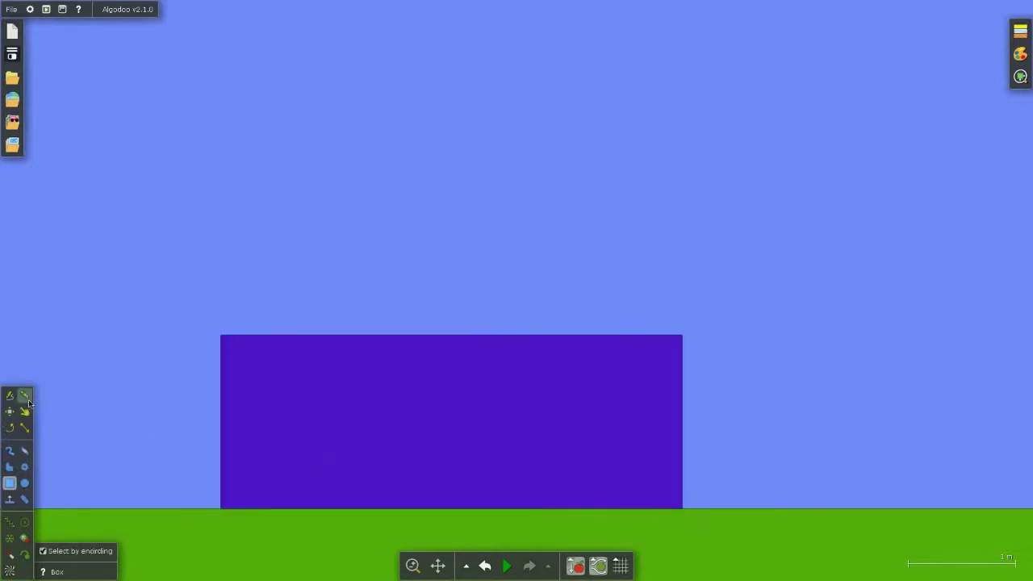
right_click(331, 377)
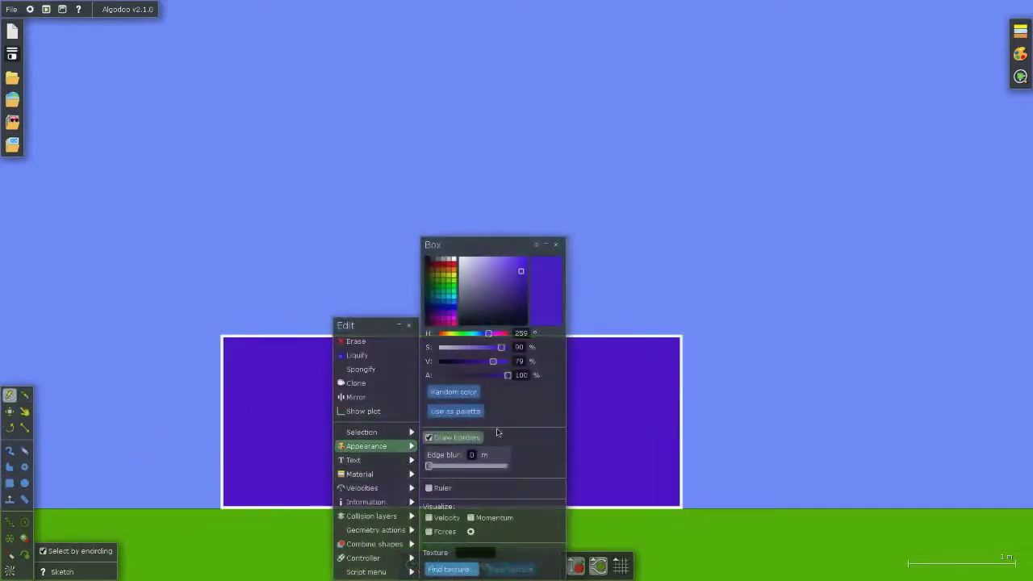
click(458, 283)
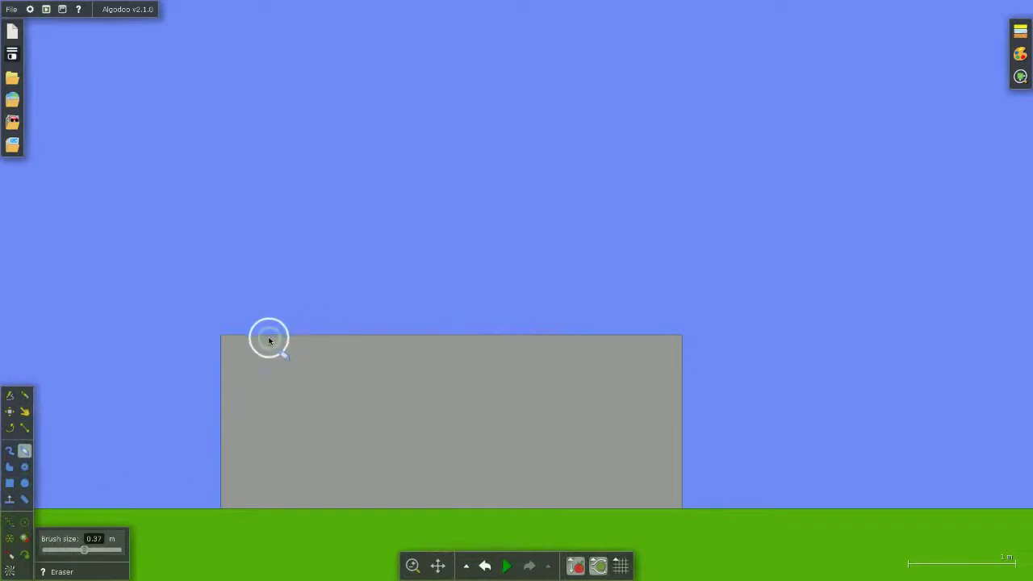
Cut a loop around the grey block's interior with the Knife and delete the piece
click(24, 393)
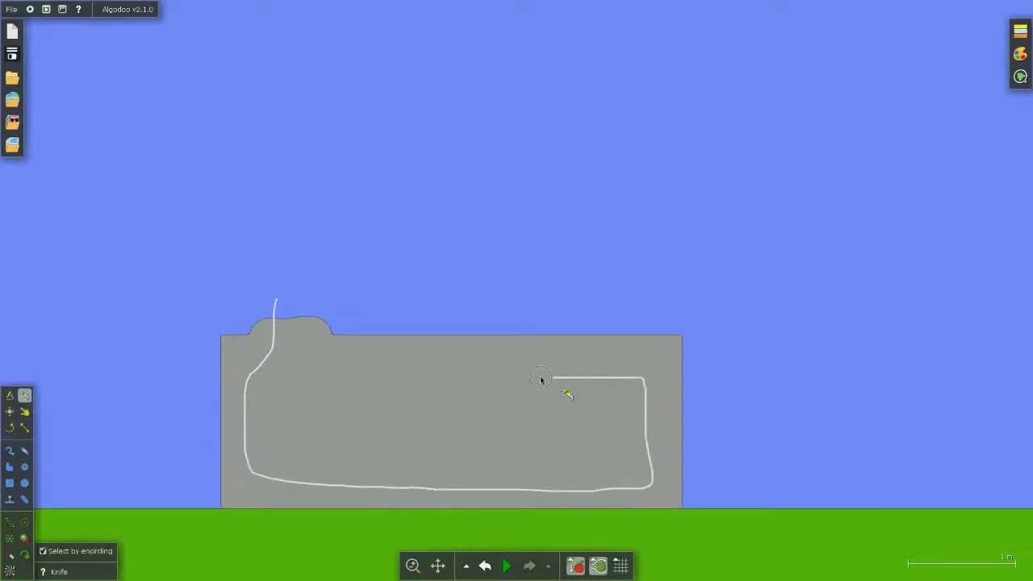
drag(304, 311, 305, 316)
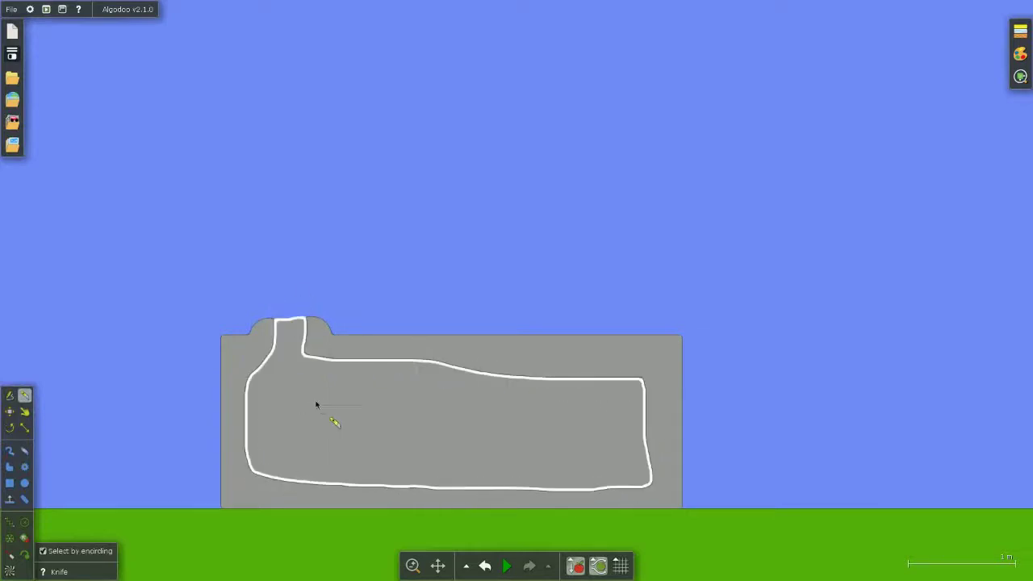
key(Delete)
Place a teal gear and a dark gear side by side inside the hollow block
click(25, 466)
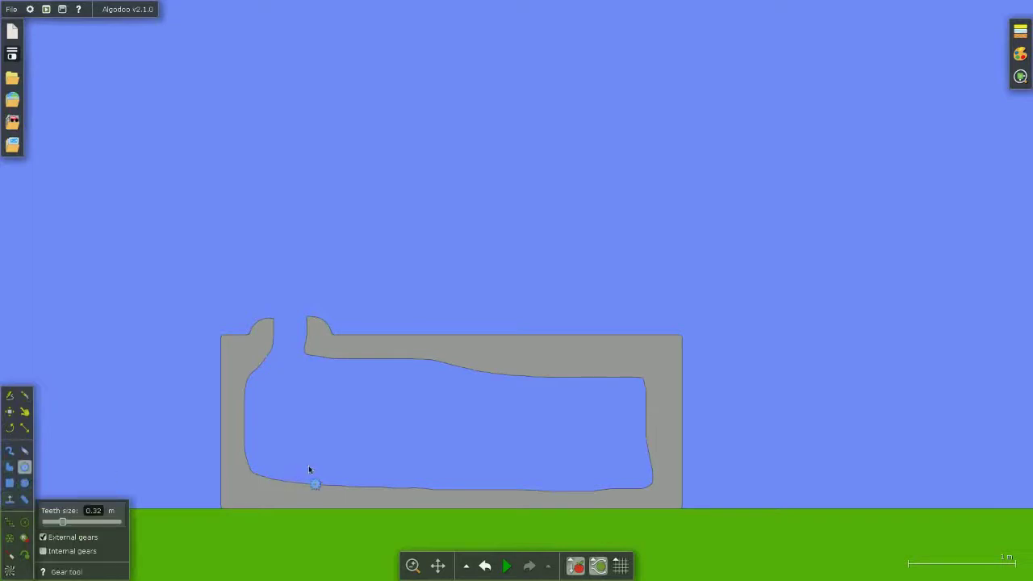
drag(422, 472, 431, 479)
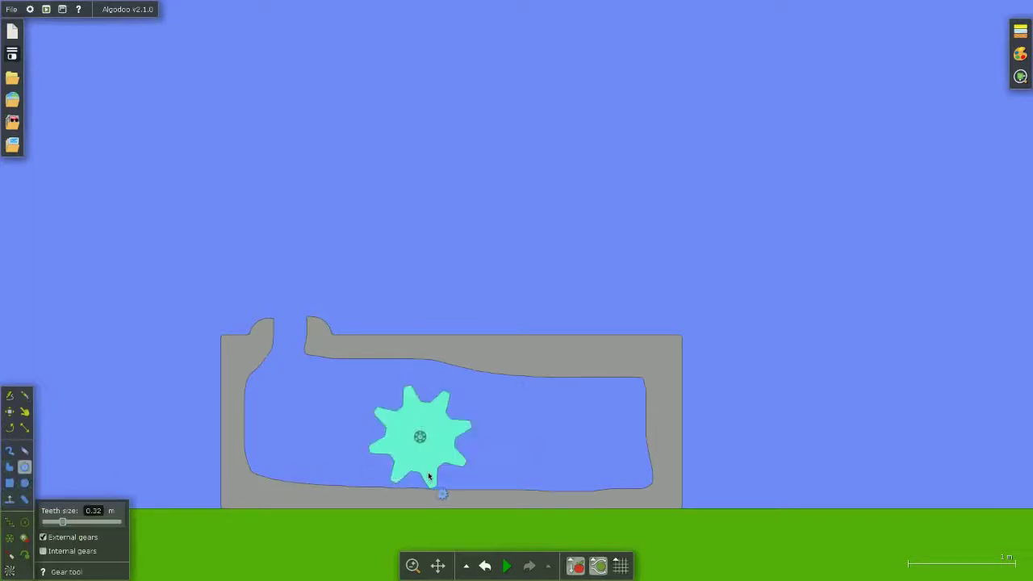
mouse_move(525, 470)
mouse_down()
mouse_move(530, 443)
mouse_move(521, 446)
mouse_up()
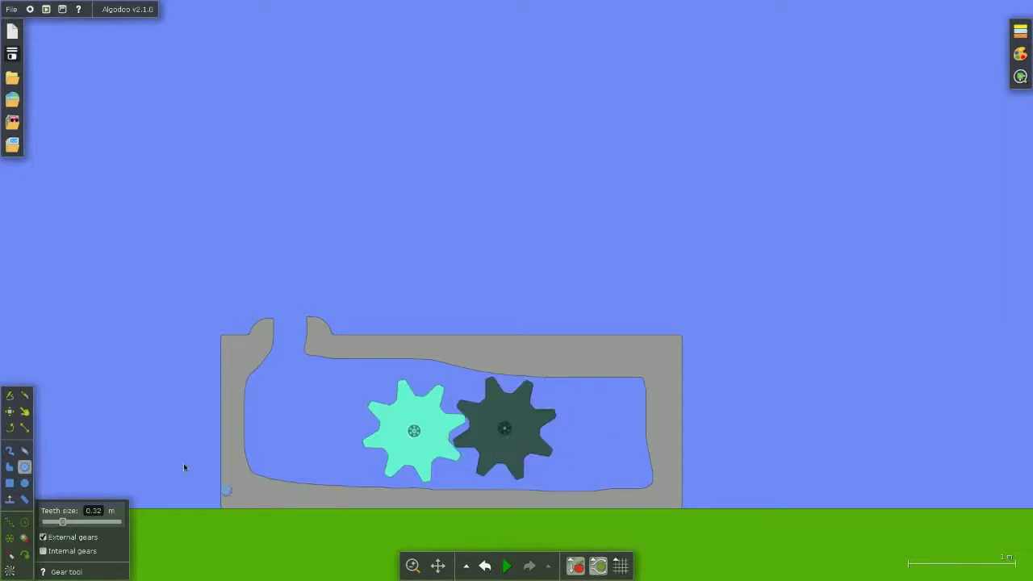
drag(184, 468, 515, 429)
Draw a tall box to the left of the grey block
click(22, 482)
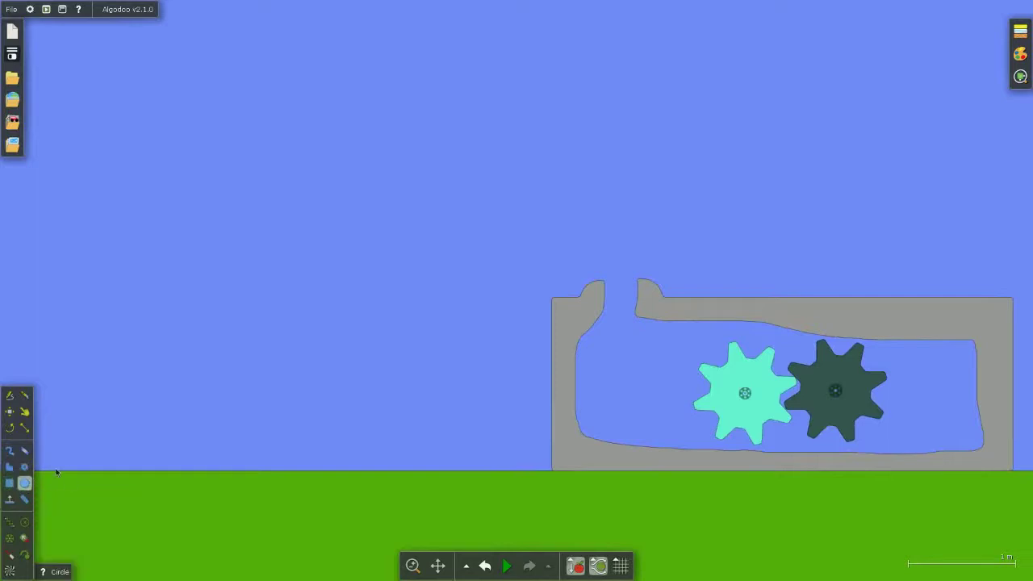
click(9, 483)
mouse_move(265, 270)
mouse_down()
mouse_move(368, 415)
mouse_move(352, 473)
mouse_up()
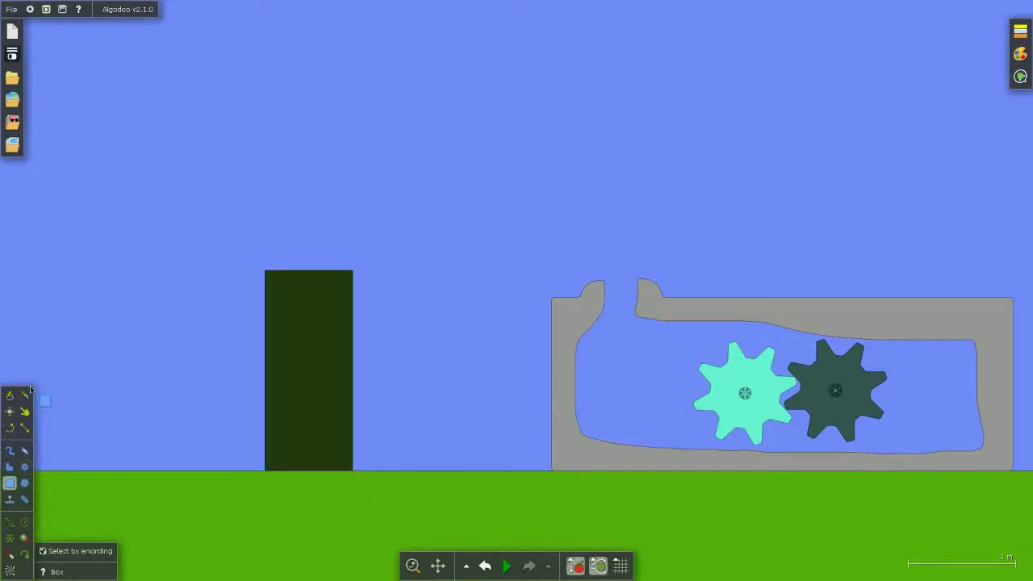
Hollow out the tall box and draw a rectangle inside it
click(24, 450)
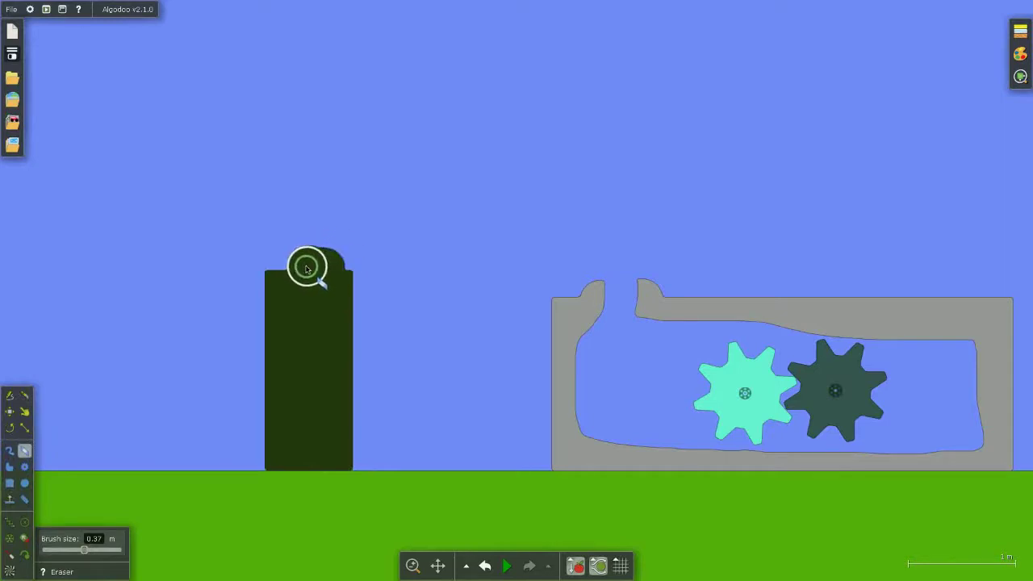
click(24, 396)
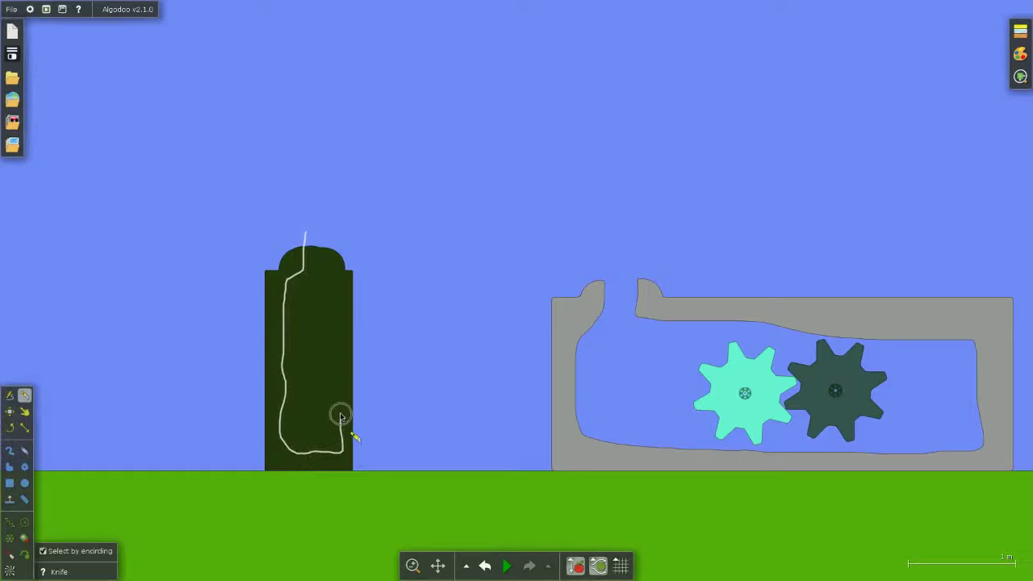
drag(327, 266, 339, 300)
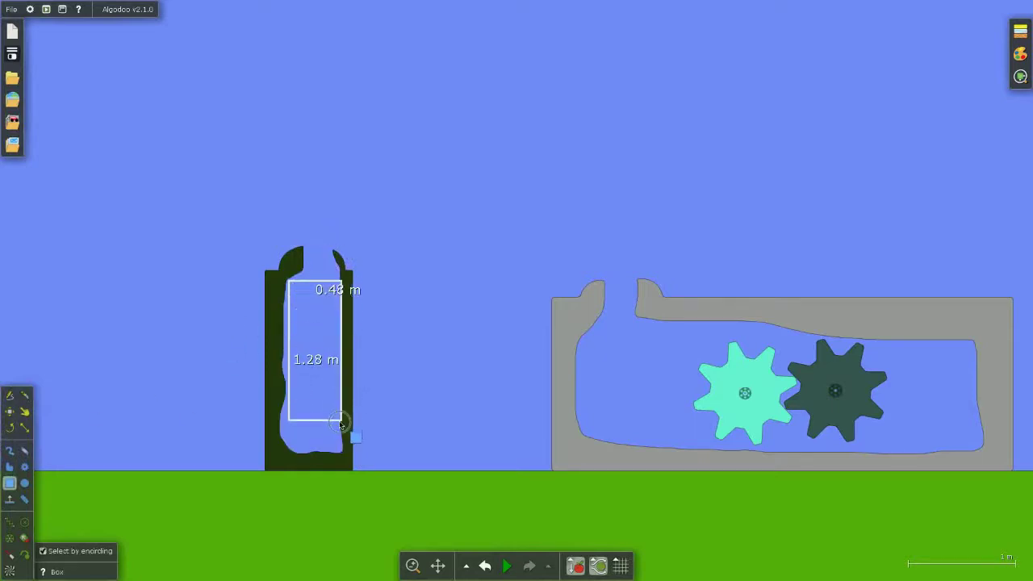
drag(289, 282, 336, 444)
Liquify the green rectangle and darken the liquid to navy
right_click(327, 425)
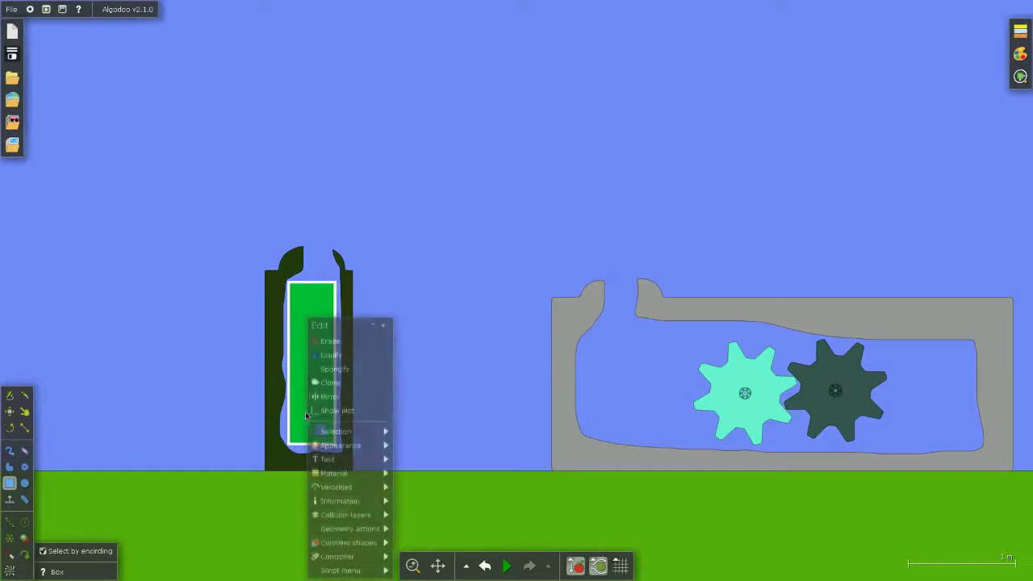
click(351, 356)
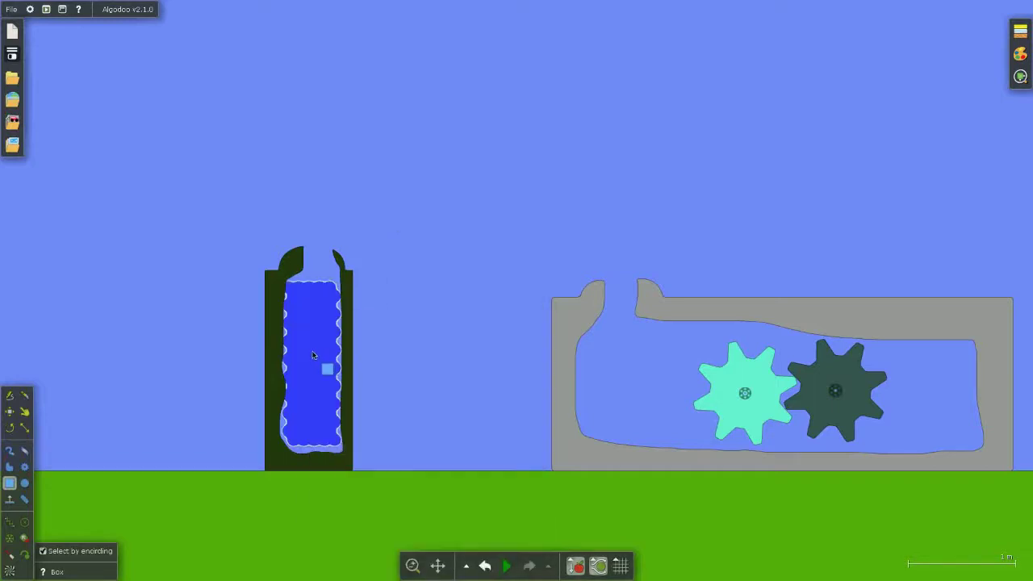
right_click(318, 355)
click(452, 420)
click(447, 308)
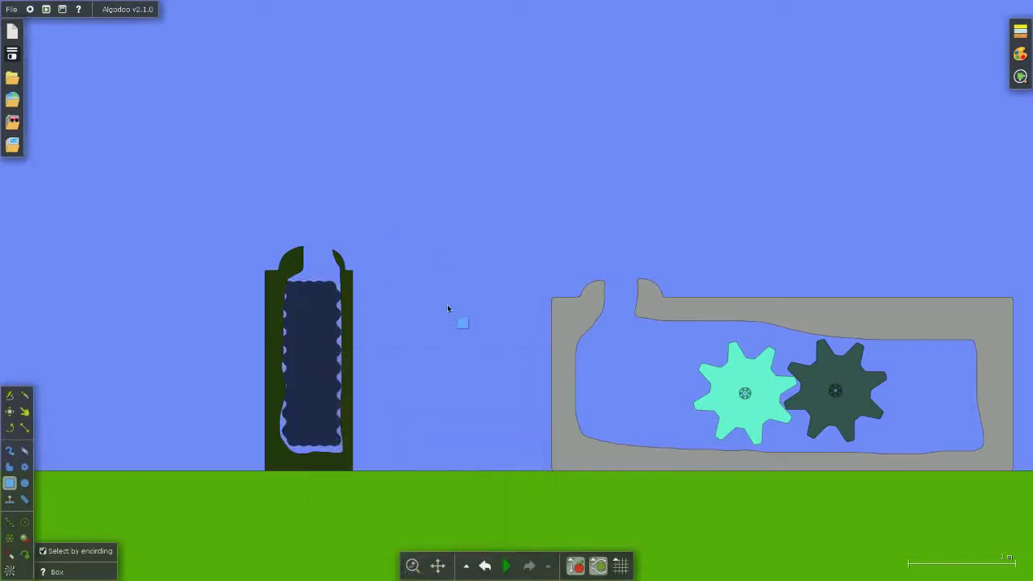
Make the liquid opaque black and start the simulation
right_click(309, 377)
click(309, 345)
right_click(303, 349)
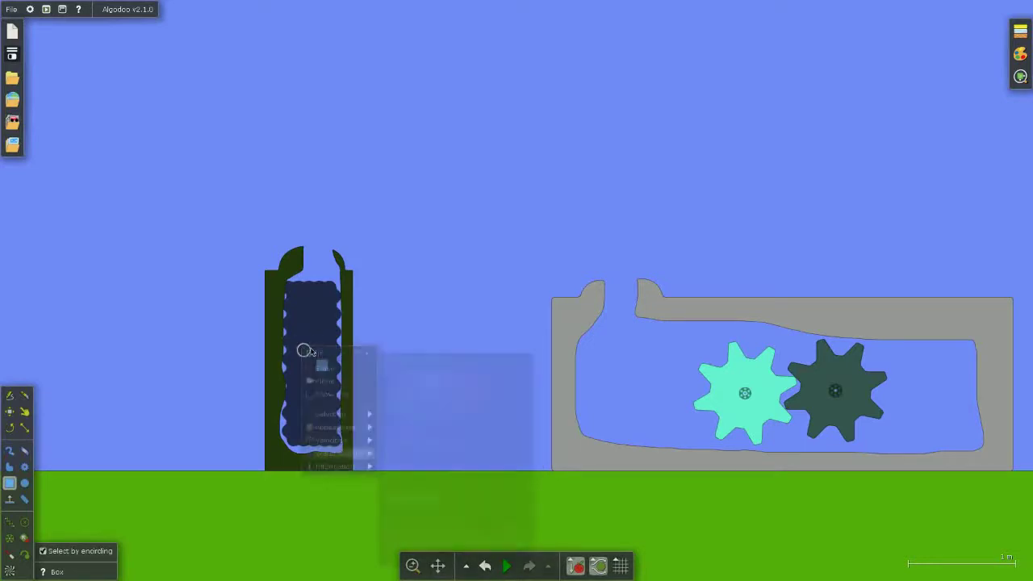
drag(447, 493, 466, 492)
click(411, 208)
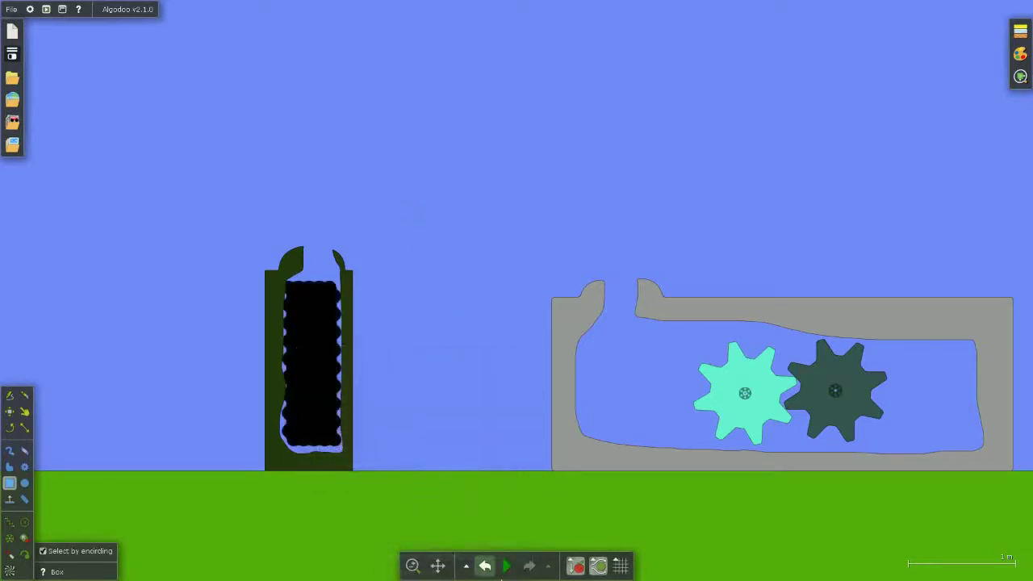
click(507, 566)
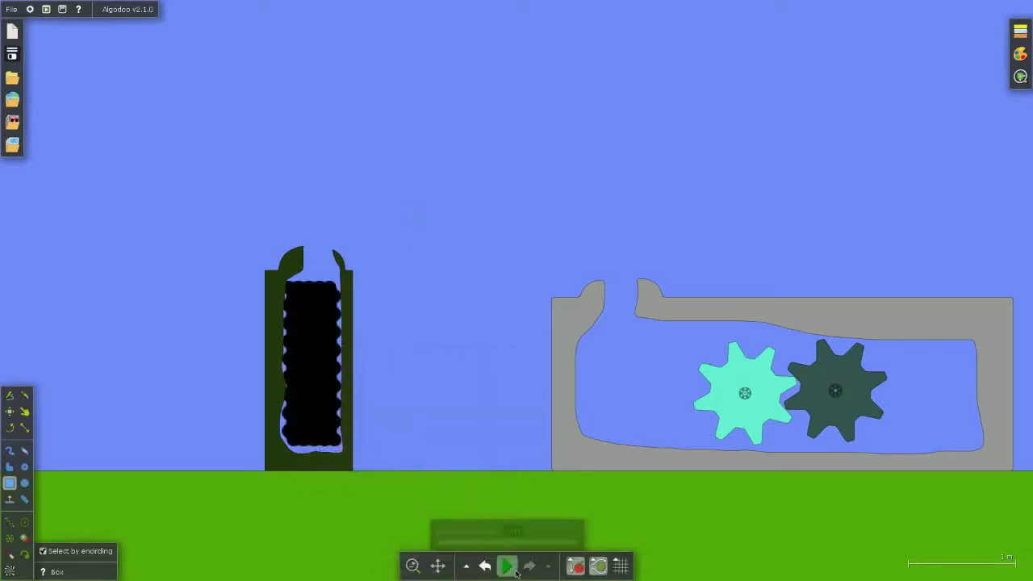
Tip the dark container to pour oil into the block, add gear axles, then pause
click(25, 411)
mouse_move(315, 257)
mouse_down()
mouse_move(412, 236)
mouse_move(457, 211)
mouse_move(573, 208)
mouse_move(611, 218)
mouse_move(621, 276)
mouse_move(573, 257)
mouse_move(313, 316)
mouse_move(274, 353)
mouse_move(221, 300)
mouse_move(235, 315)
mouse_move(261, 303)
mouse_move(316, 321)
mouse_up()
right_click(623, 461)
mouse_move(593, 505)
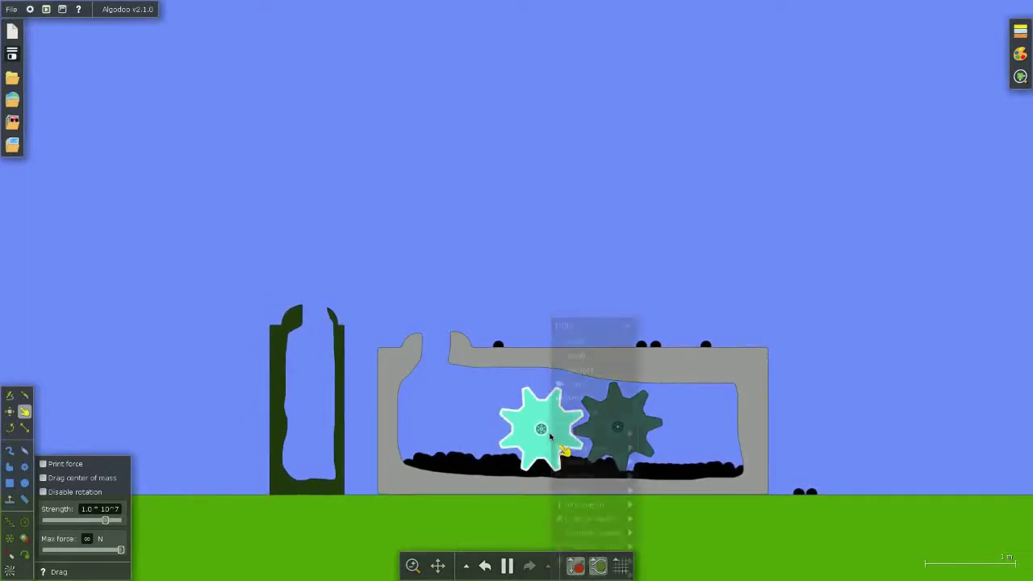
click(715, 307)
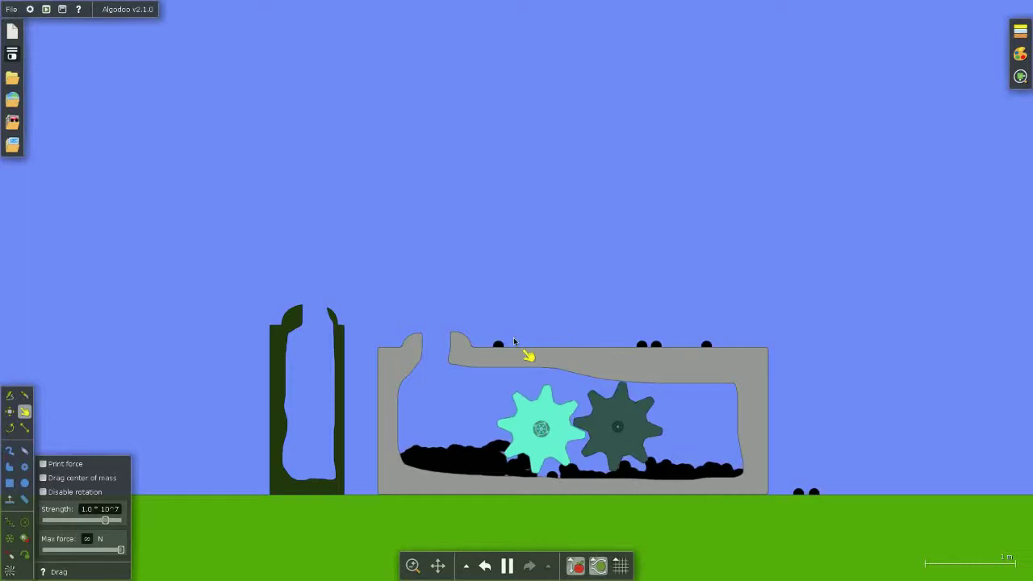
click(514, 569)
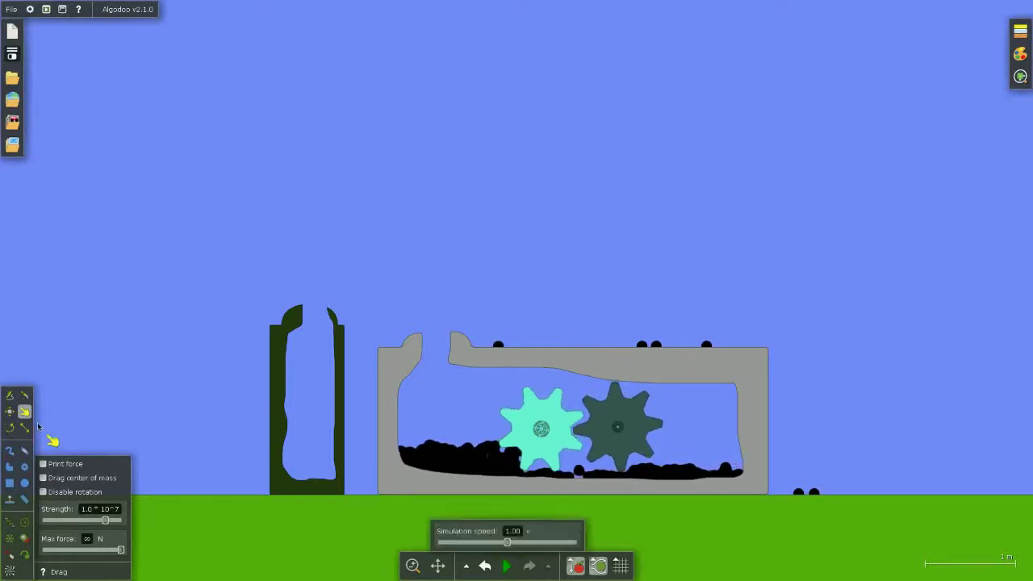
Brush a curved ramp off the block's right side, cut it into a pipe, and fixate the block
drag(383, 210, 107, 251)
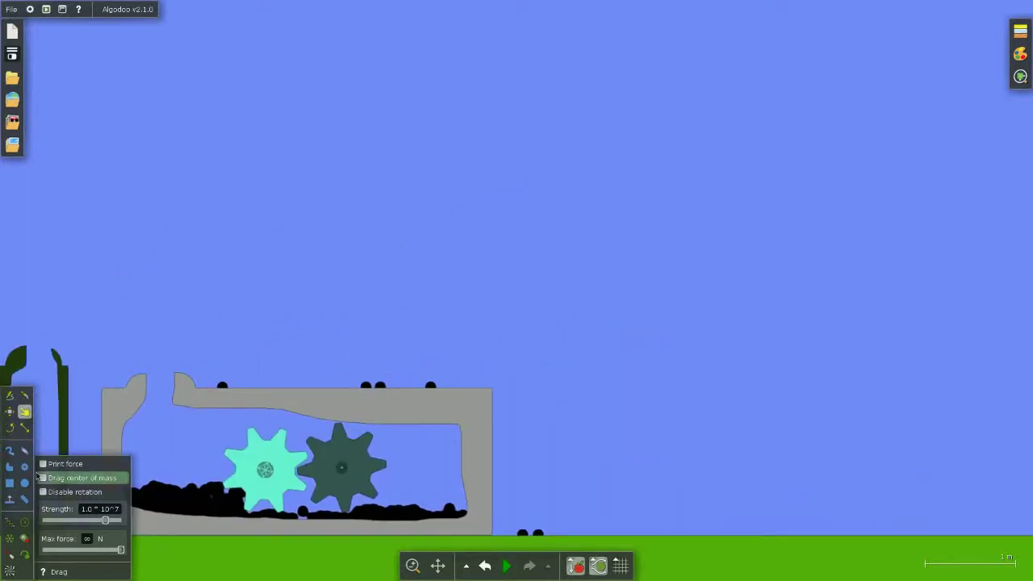
click(24, 450)
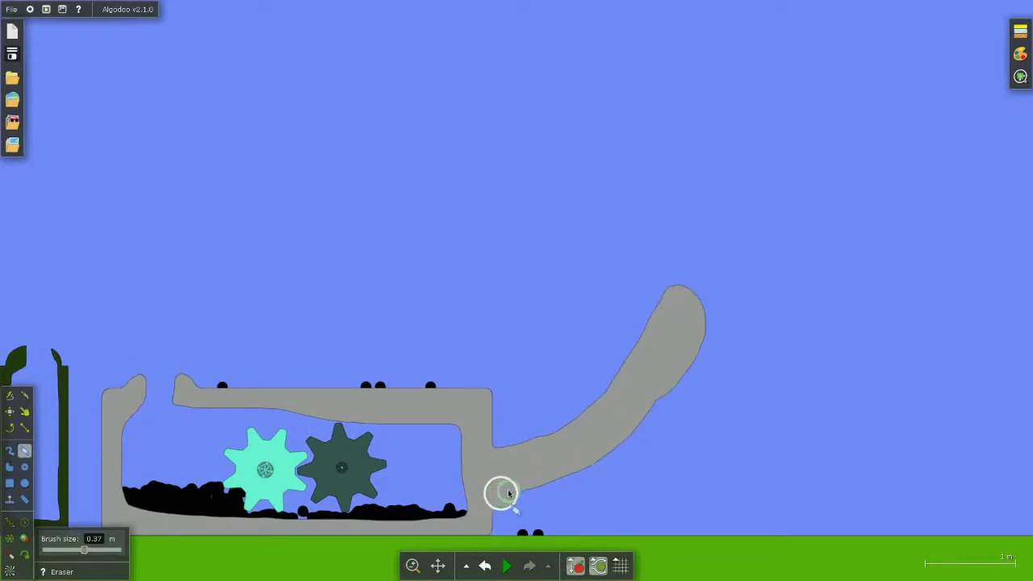
click(25, 395)
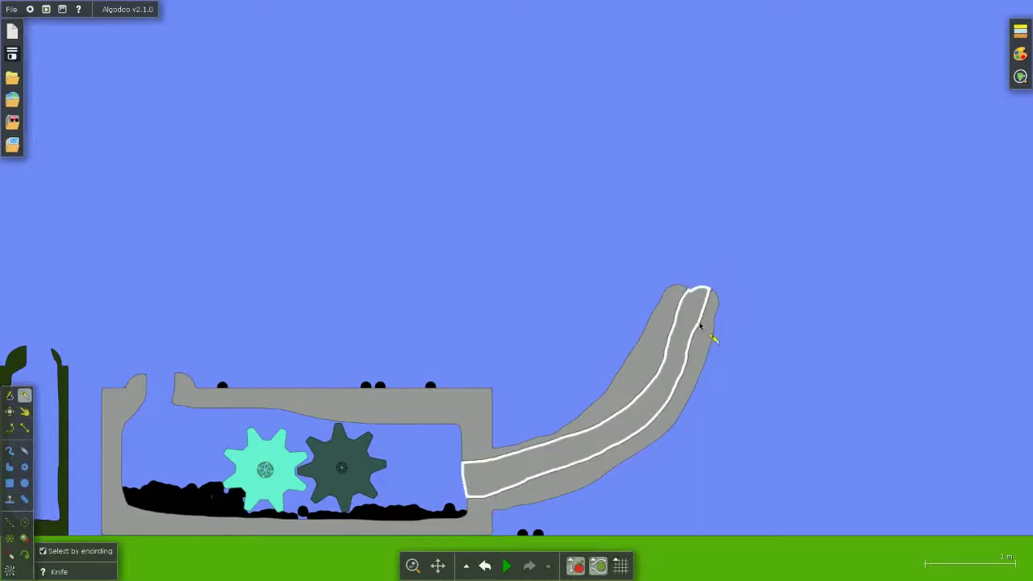
drag(719, 275, 707, 334)
click(25, 522)
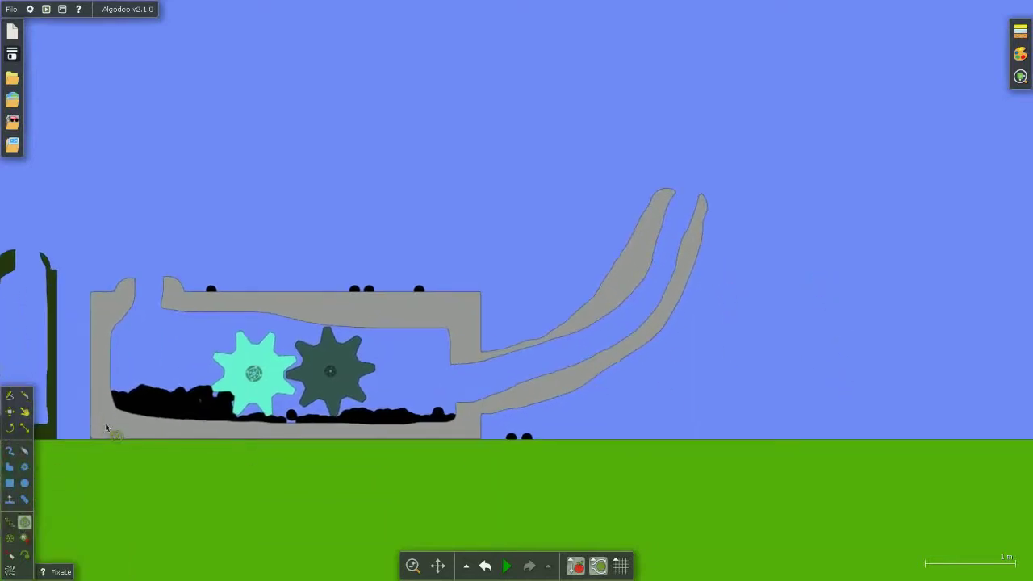
Draw a square box to the left of the container
mouse_move(328, 158)
mouse_down()
mouse_move(471, 162)
mouse_move(272, 194)
mouse_move(592, 185)
mouse_move(506, 204)
mouse_move(569, 205)
mouse_up()
key(b)
drag(240, 297, 383, 461)
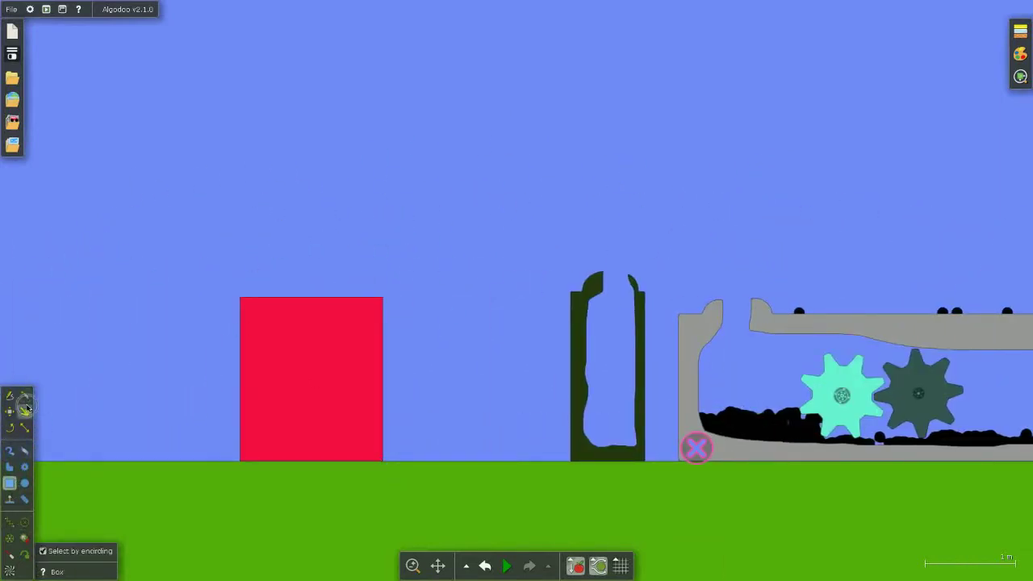
Paint a curved spout rising up from the red box
click(25, 411)
click(25, 450)
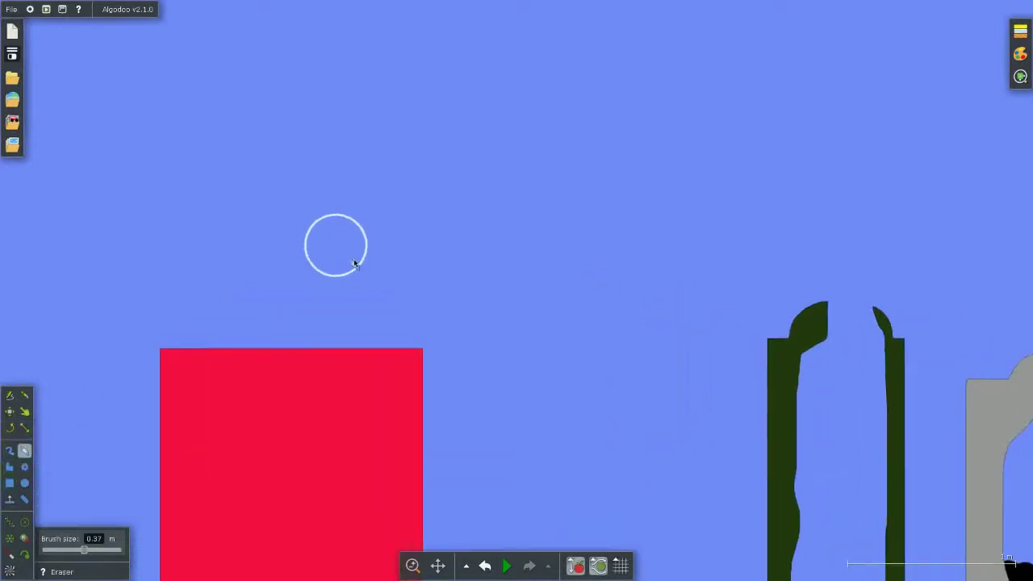
scroll(334, 239, up, 3)
mouse_move(367, 339)
mouse_down()
mouse_move(417, 247)
mouse_move(516, 219)
mouse_up()
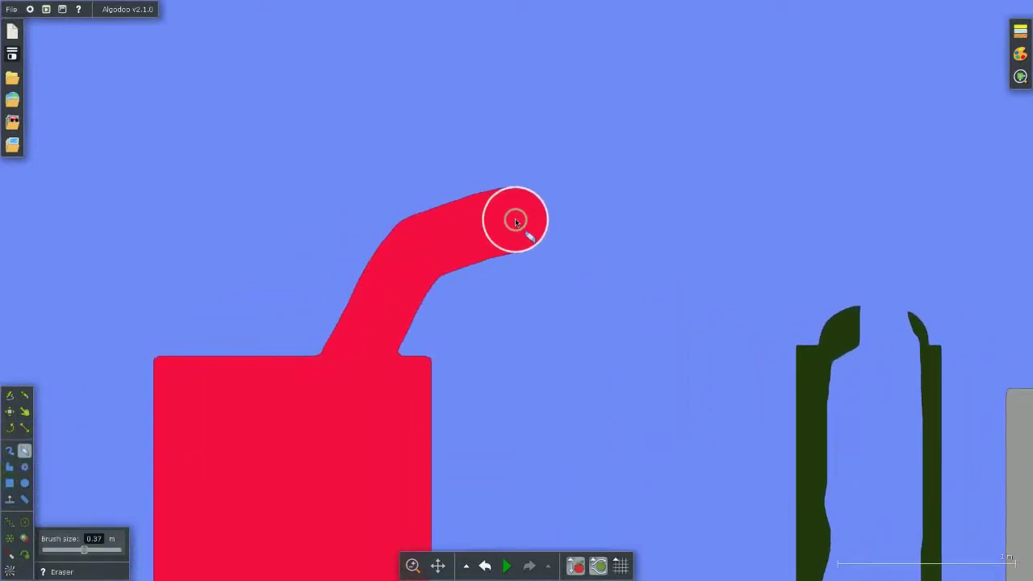
scroll(460, 272, down, 3)
Cut out and delete the inner piece to hollow the red box and spout
click(25, 393)
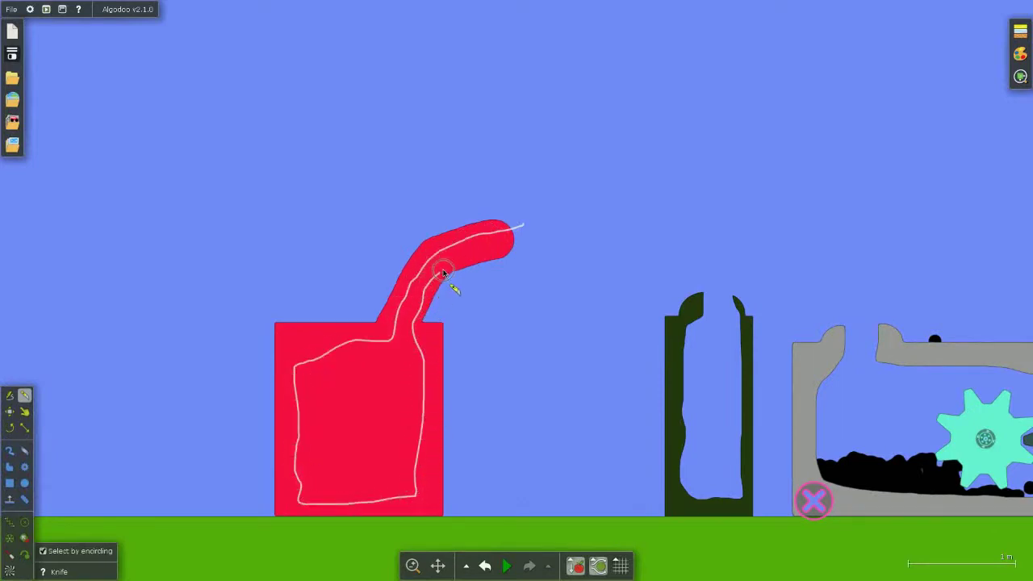
drag(491, 247, 523, 226)
click(396, 357)
key(Delete)
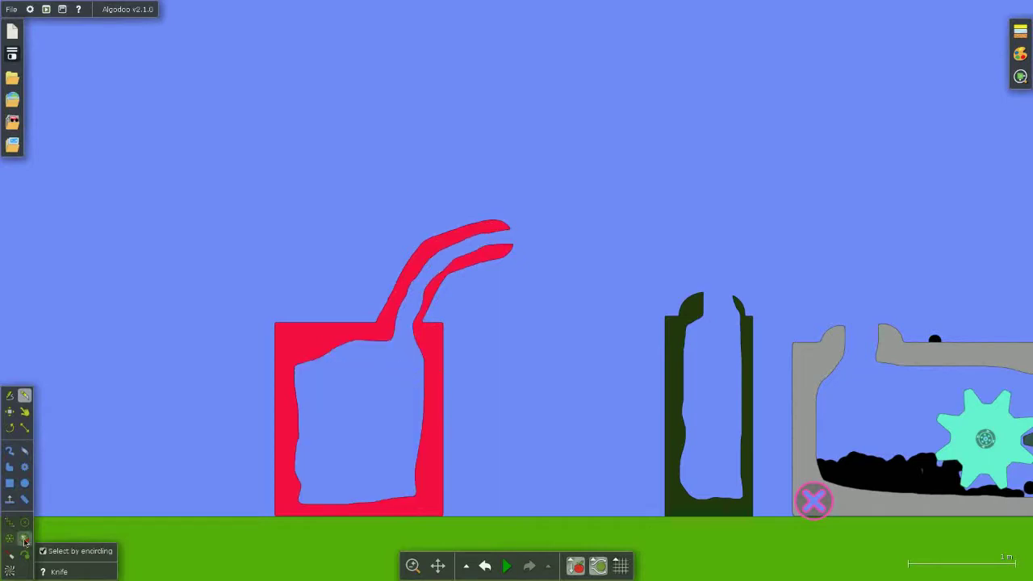
click(10, 482)
Draw a box inside the red can, liquify it, and run the simulation
drag(293, 366, 421, 497)
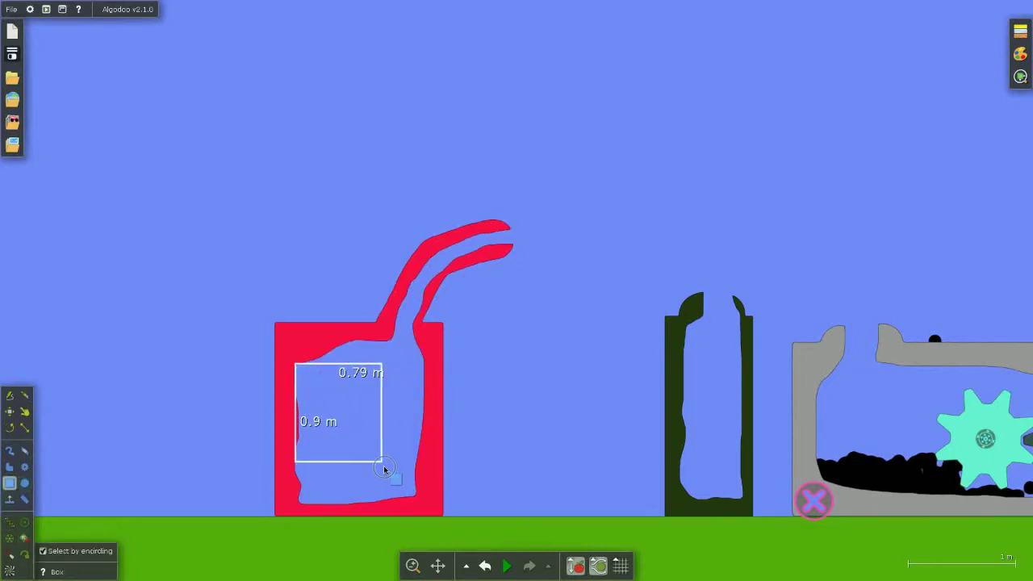
right_click(386, 323)
click(405, 356)
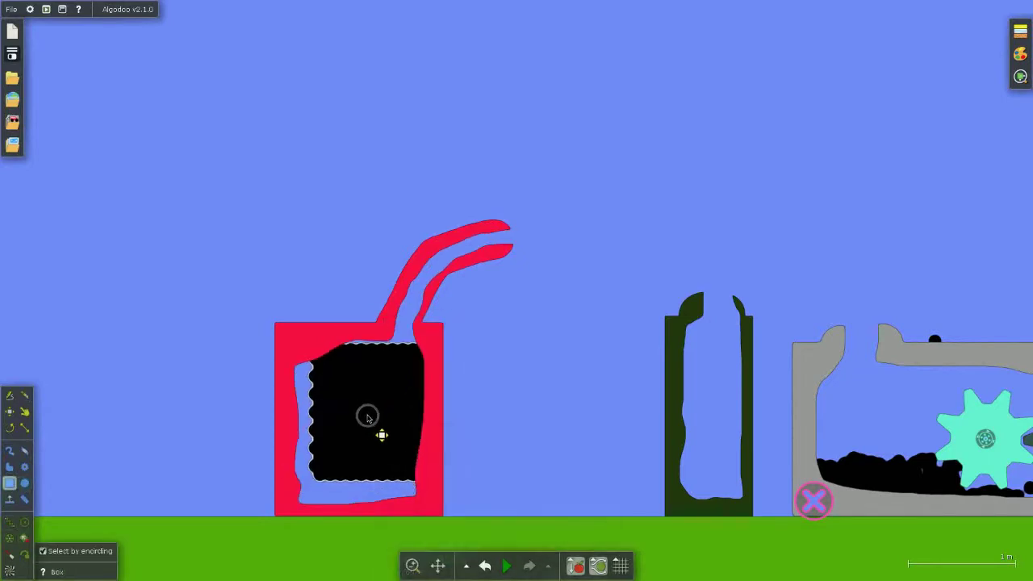
click(506, 565)
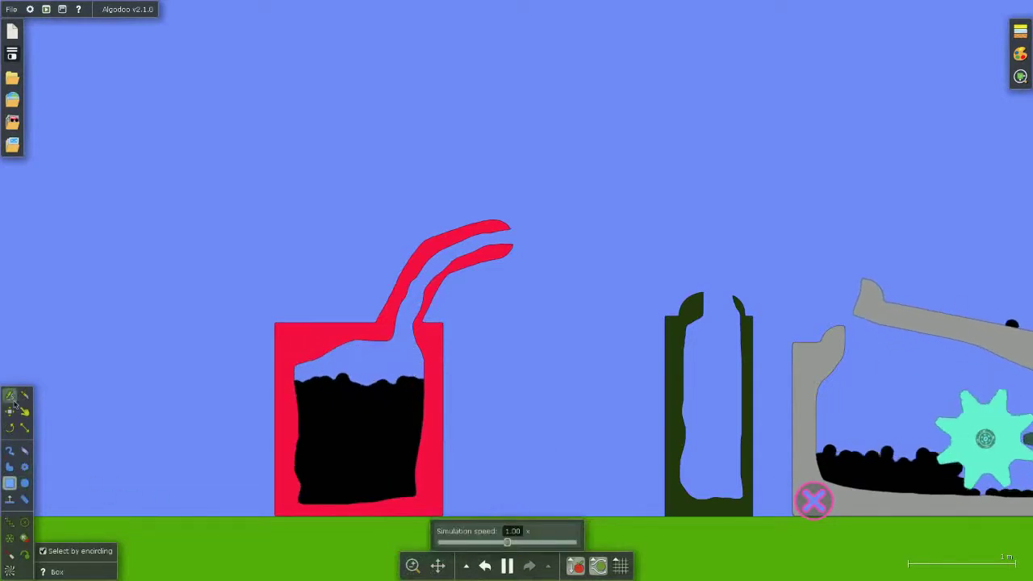
scroll(539, 353, down, 5)
Pause, pin the red container in place, and restart the simulation
click(506, 566)
scroll(539, 355, up, 5)
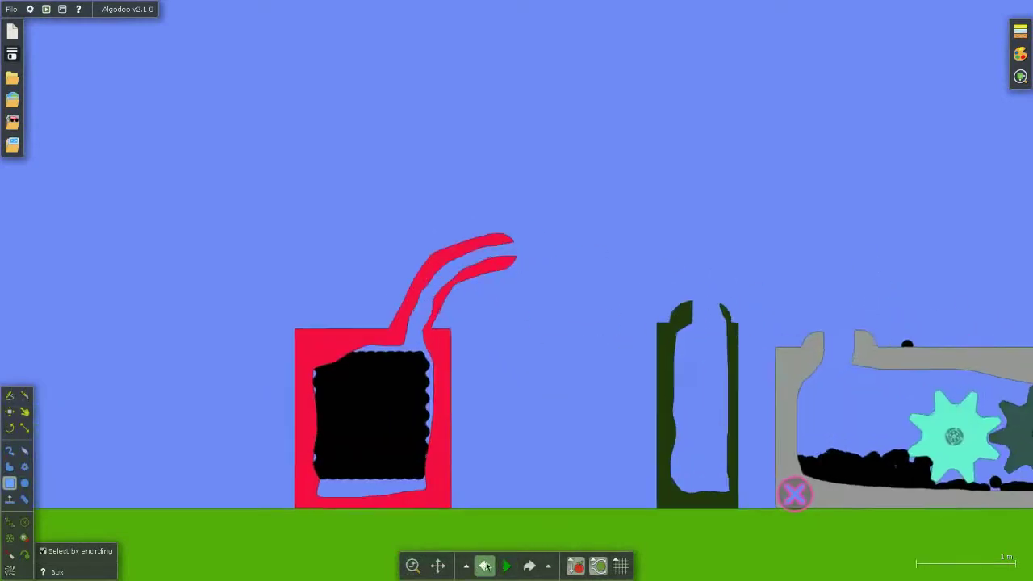
drag(635, 192, 319, 245)
click(24, 522)
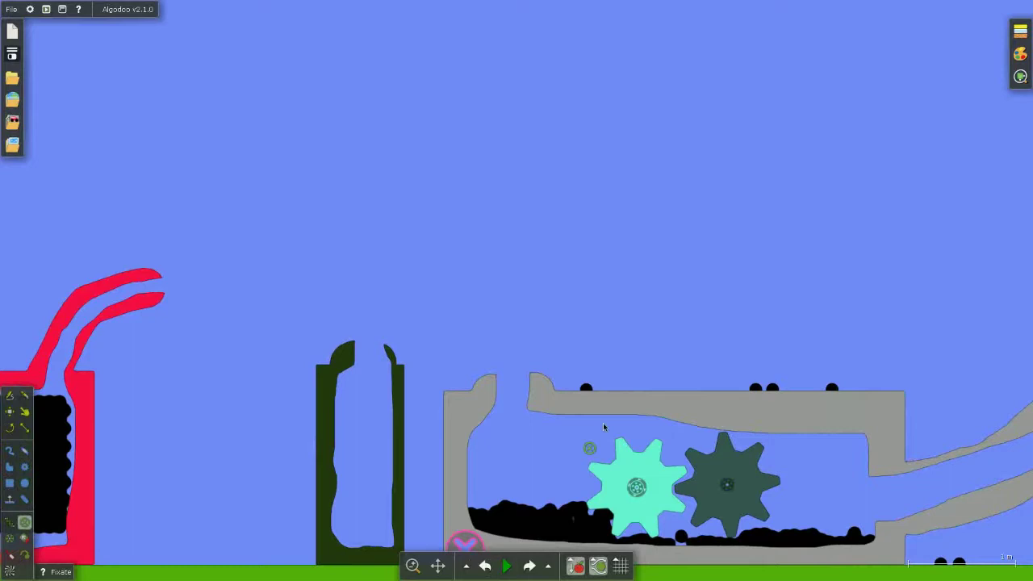
key(space)
Lift the red can by its spout and drag it to the right of the gear machine
drag(360, 347, 484, 300)
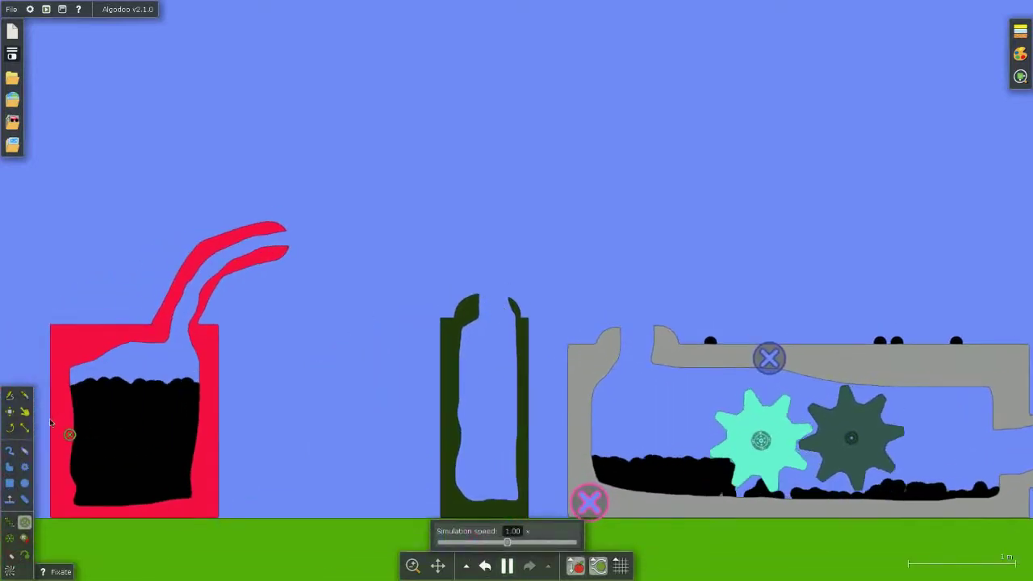
click(25, 411)
drag(283, 233, 448, 198)
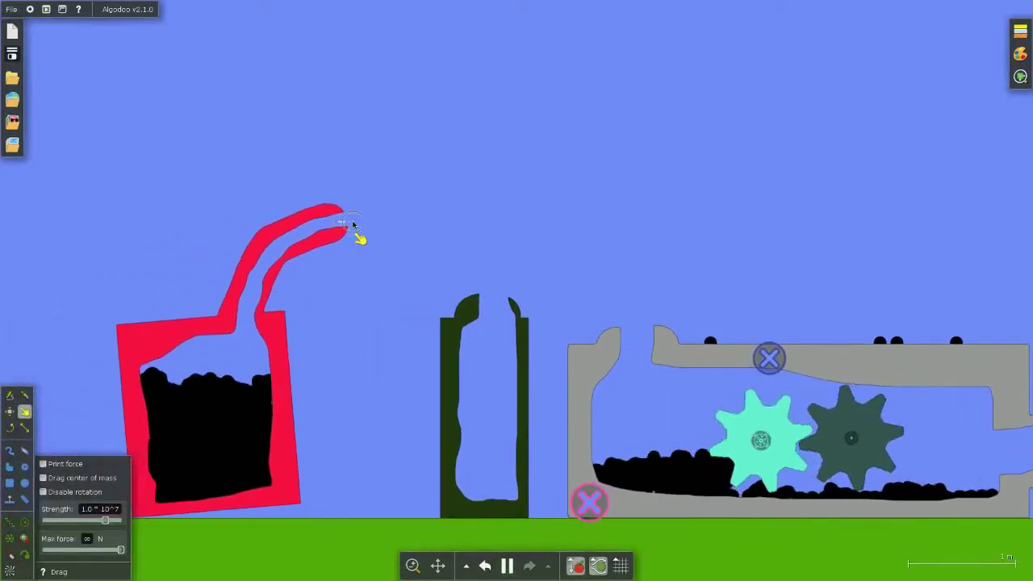
scroll(466, 279, down, 3)
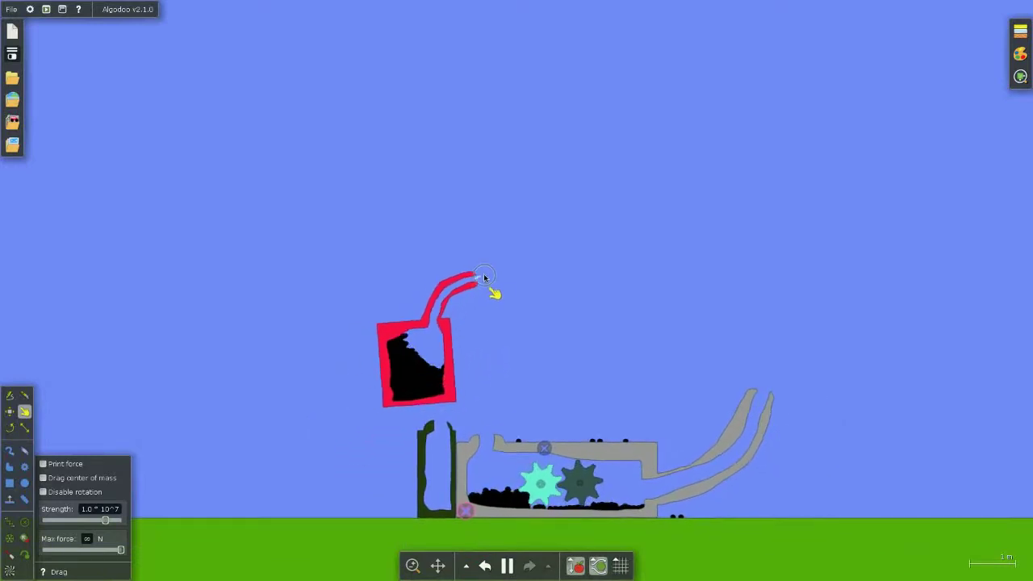
mouse_move(448, 198)
mouse_down()
mouse_move(628, 275)
mouse_move(567, 280)
mouse_move(563, 245)
mouse_move(628, 248)
mouse_move(780, 286)
mouse_move(710, 292)
mouse_move(822, 263)
mouse_move(891, 329)
mouse_move(913, 333)
mouse_move(914, 354)
mouse_move(908, 343)
mouse_move(950, 369)
mouse_move(950, 411)
mouse_up()
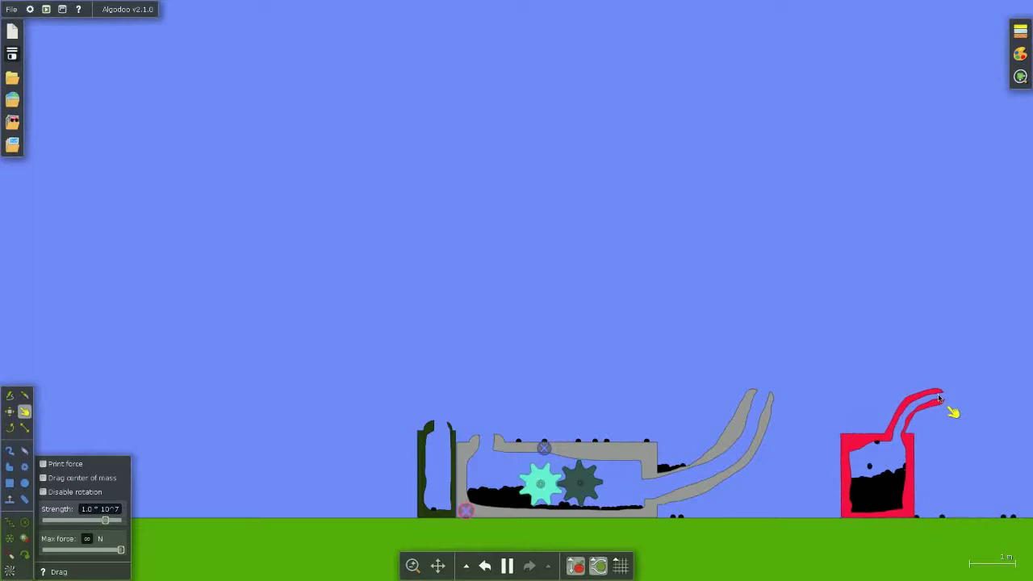
Pause and mirror the red can so its spout faces the machine
click(507, 565)
scroll(611, 381, up, 2)
scroll(611, 380, up, 3)
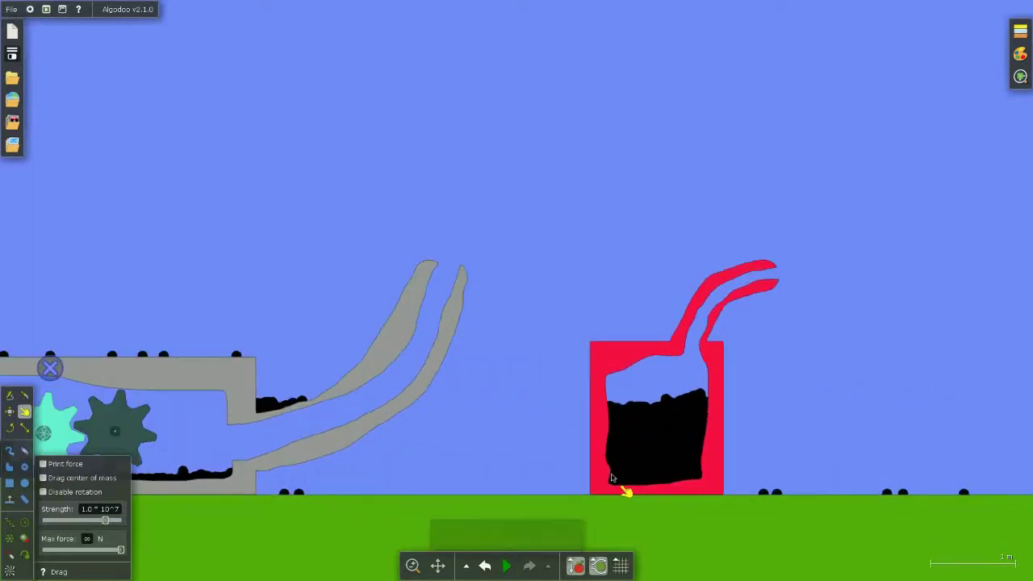
scroll(593, 430, up, 3)
right_click(593, 430)
mouse_move(611, 488)
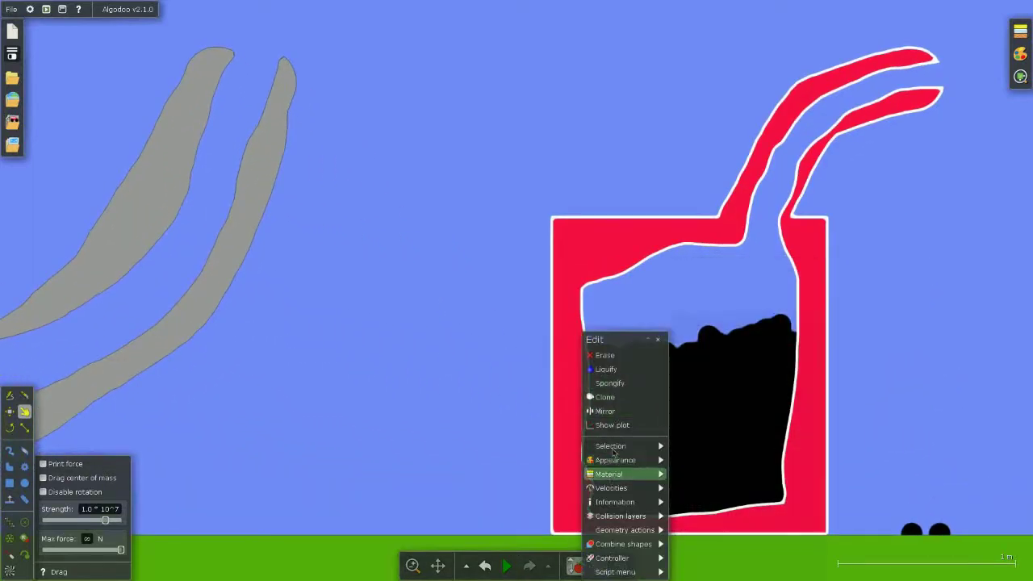
click(607, 412)
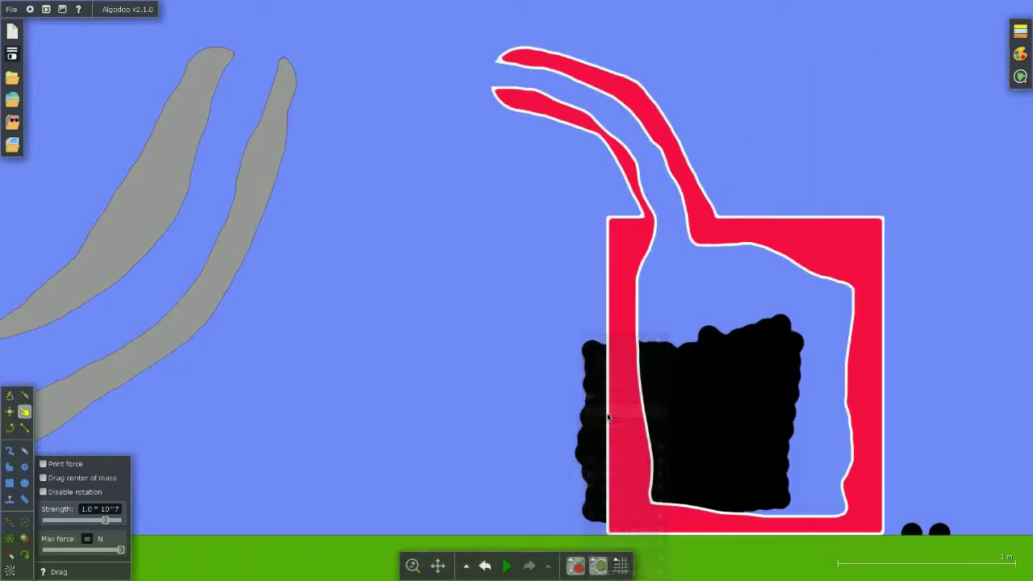
Nudge the can left, resume the simulation, and tip the can to pour its liquid
click(9, 396)
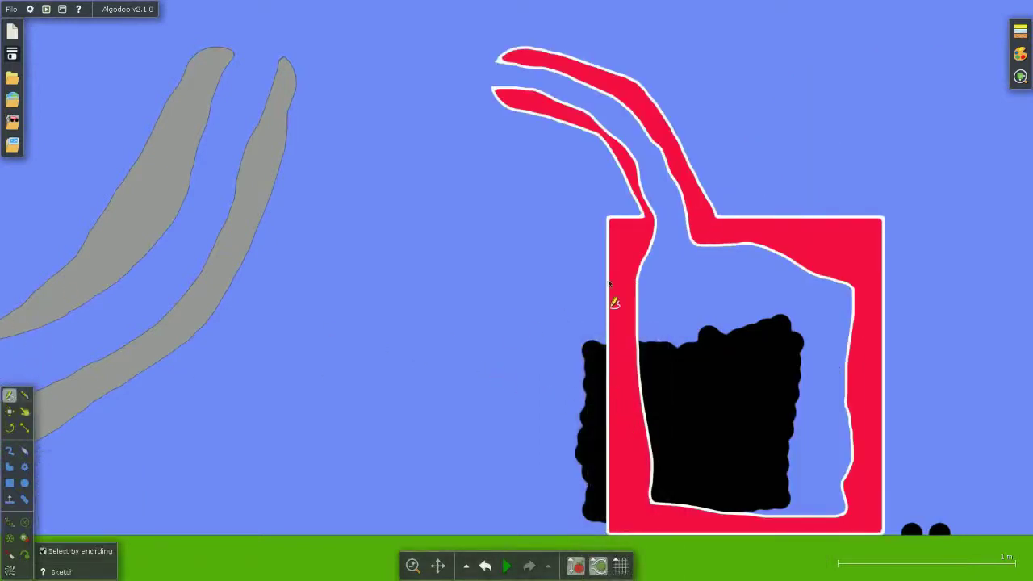
drag(621, 296, 560, 298)
click(930, 208)
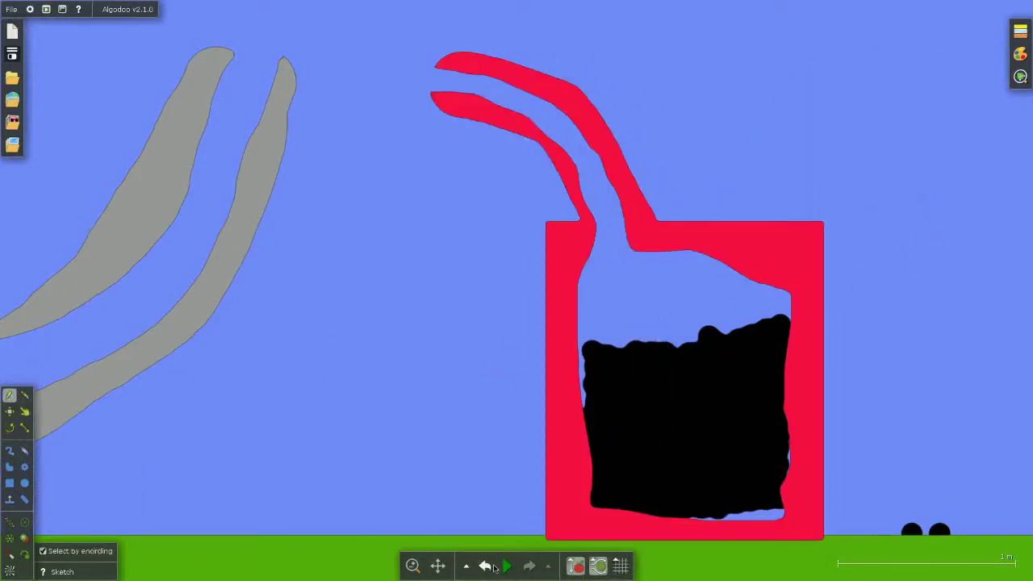
click(507, 565)
click(24, 411)
mouse_move(472, 83)
mouse_down()
mouse_move(295, 41)
mouse_move(261, 69)
mouse_move(271, 54)
mouse_move(675, 138)
mouse_move(675, 191)
mouse_move(681, 152)
mouse_move(796, 168)
mouse_move(825, 198)
mouse_up()
scroll(675, 138, down, 3)
scroll(676, 155, down, 3)
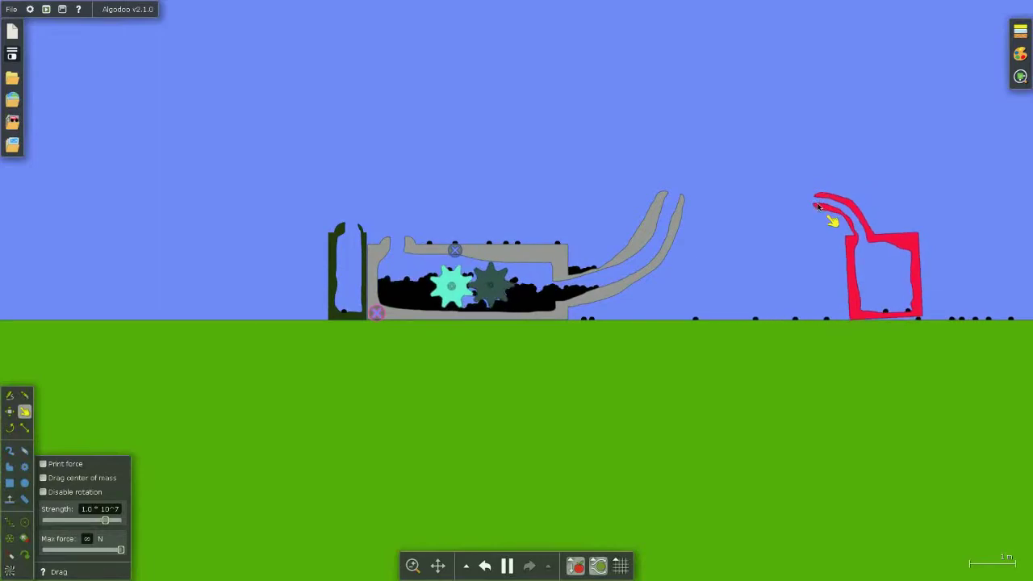
scroll(473, 323, up, 2)
scroll(697, 328, up, 4)
scroll(708, 281, up, 2)
Recolour the pooled liquid around the gears to reddish brown, then pause
right_click(708, 281)
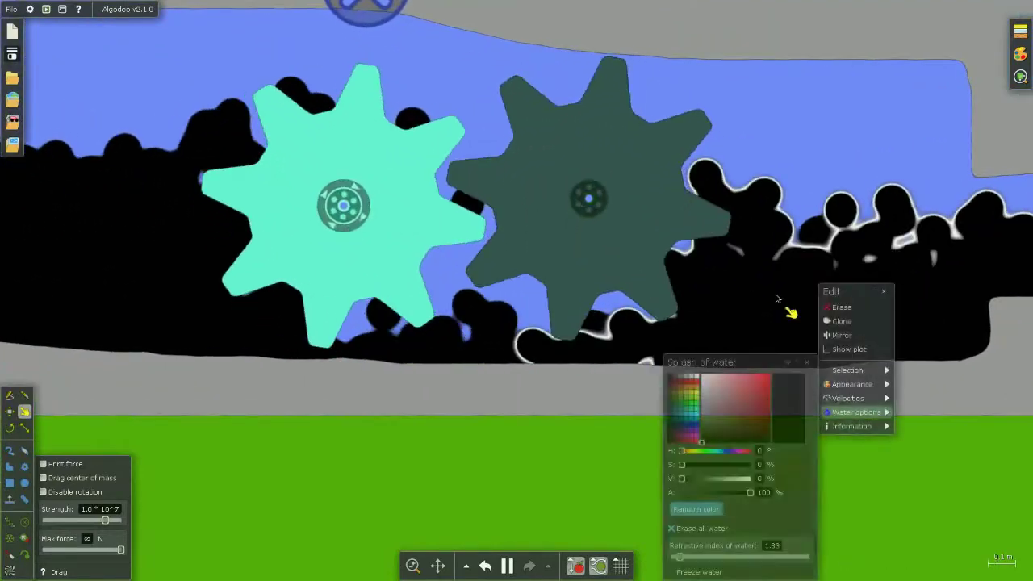
click(722, 398)
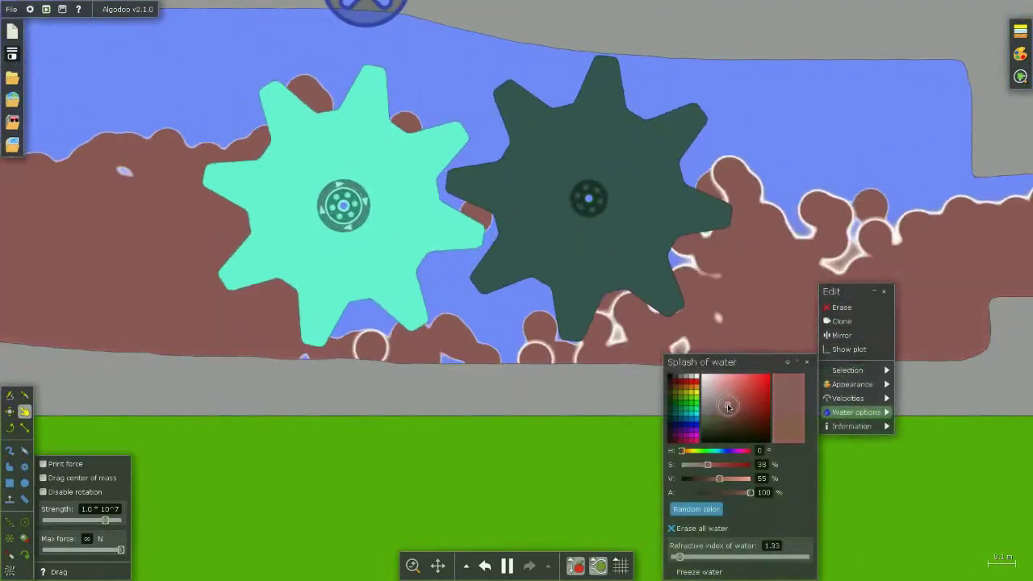
scroll(236, 77, down, 5)
drag(244, 232, 279, 274)
scroll(724, 217, down, 2)
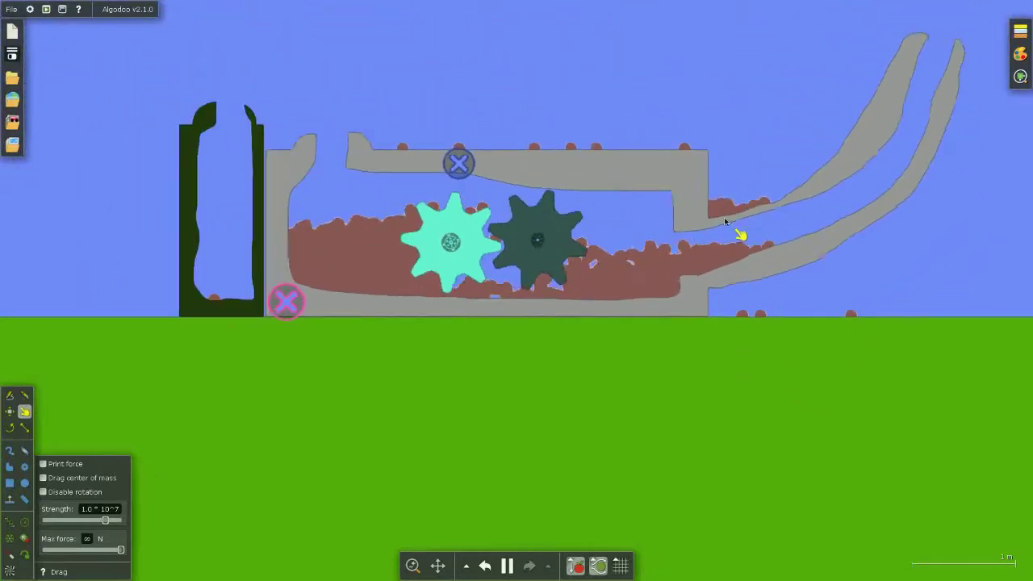
scroll(855, 200, down, 2)
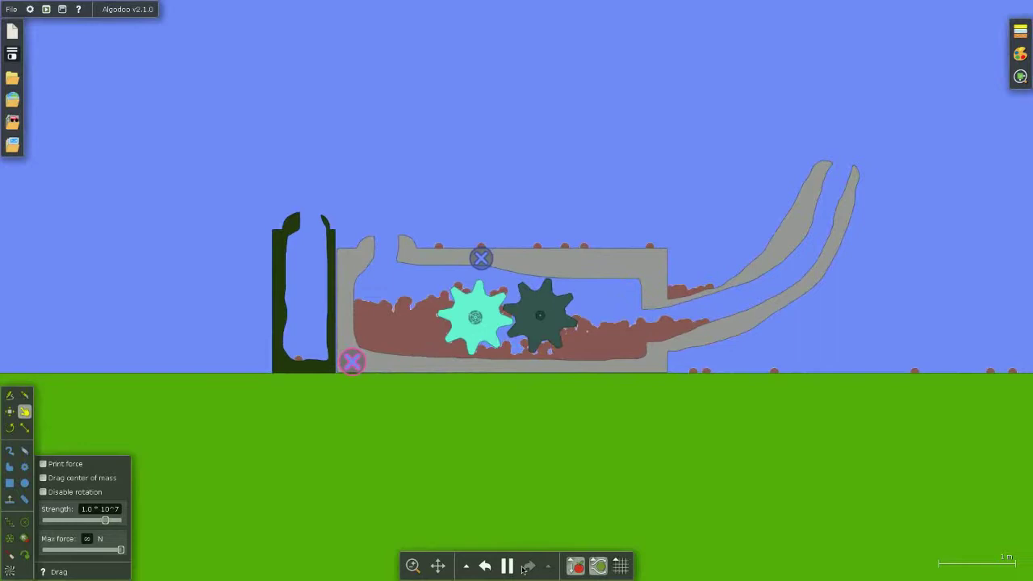
click(506, 566)
scroll(648, 332, up, 2)
scroll(472, 394, up, 2)
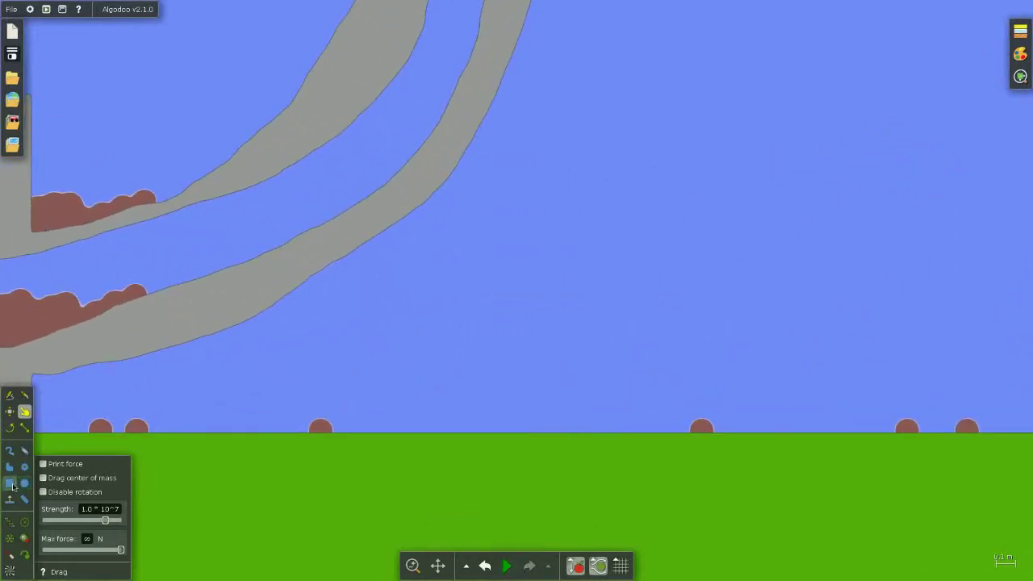
Draw a small circle, a large battery box, and a second round terminal on top
click(24, 483)
click(485, 292)
scroll(498, 307, up, 2)
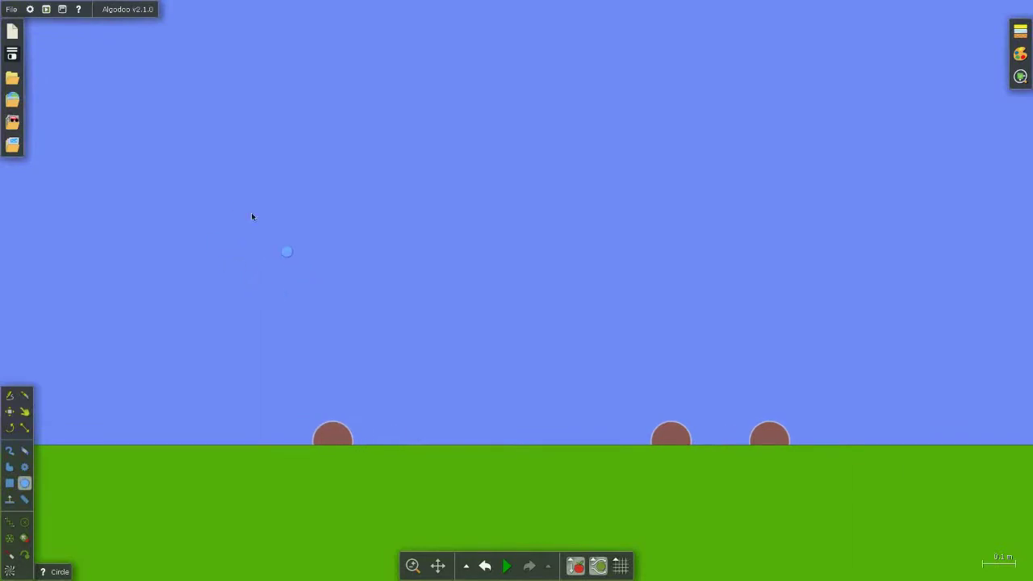
click(10, 483)
mouse_move(161, 105)
mouse_down()
mouse_move(767, 406)
mouse_move(759, 409)
mouse_up()
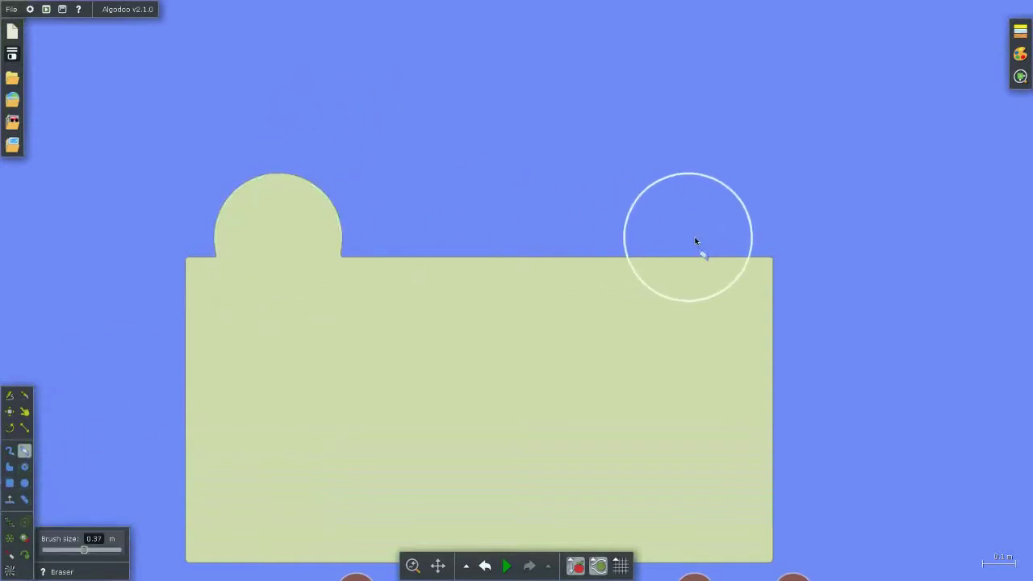
click(690, 245)
scroll(259, 335, down, 3)
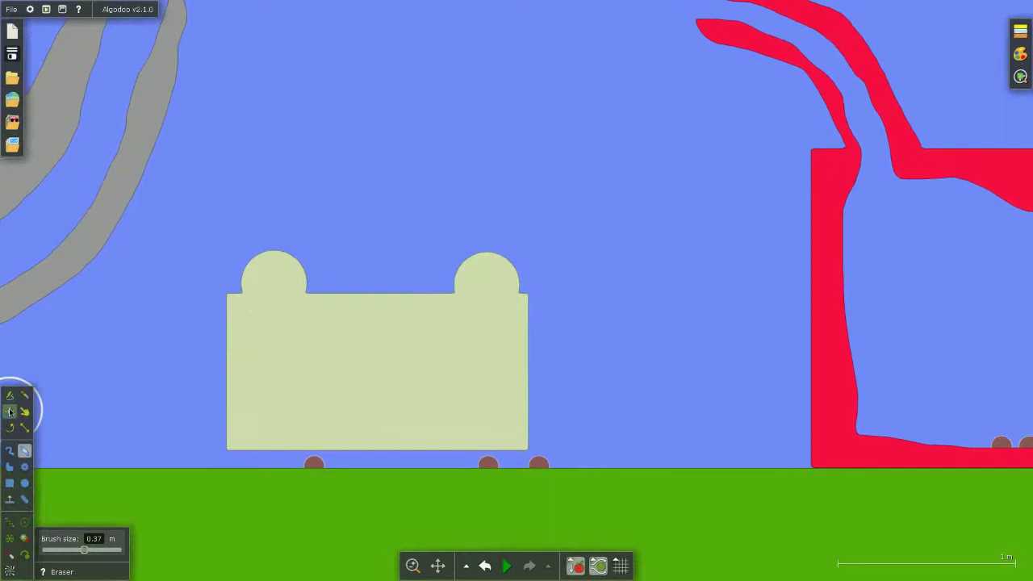
click(24, 500)
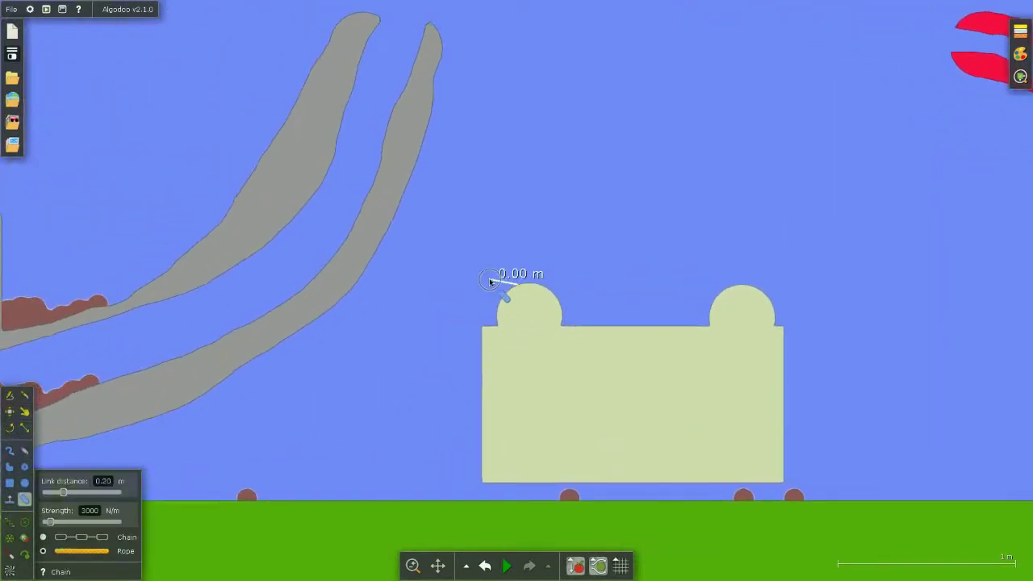
scroll(821, 365, down, 3)
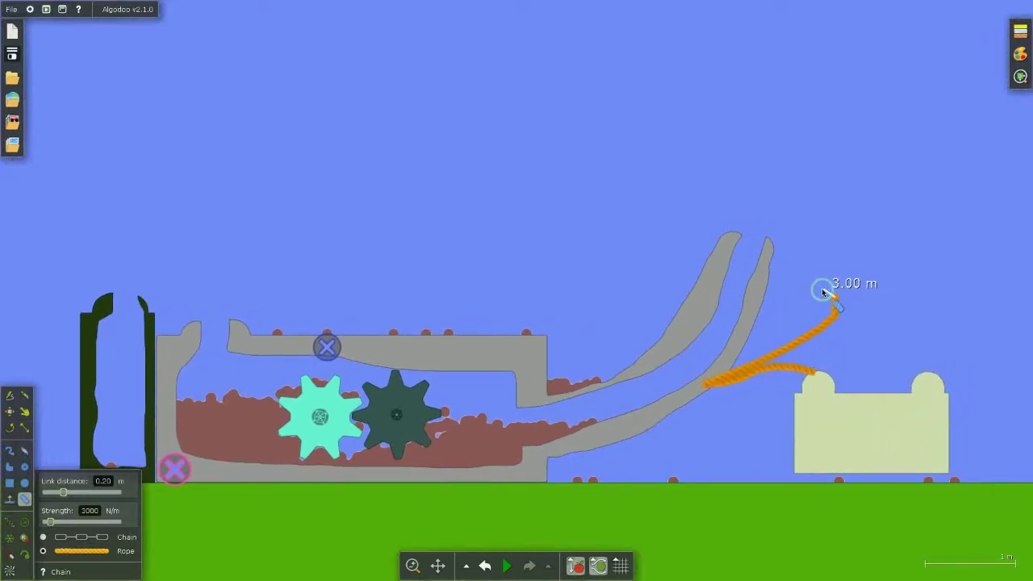
drag(824, 292, 800, 313)
click(485, 566)
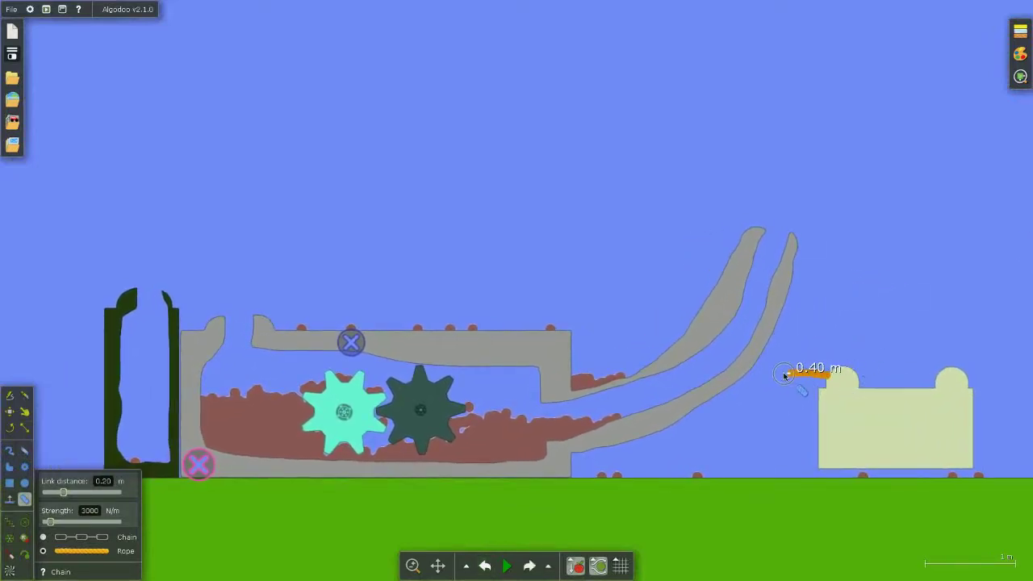
drag(742, 370, 743, 370)
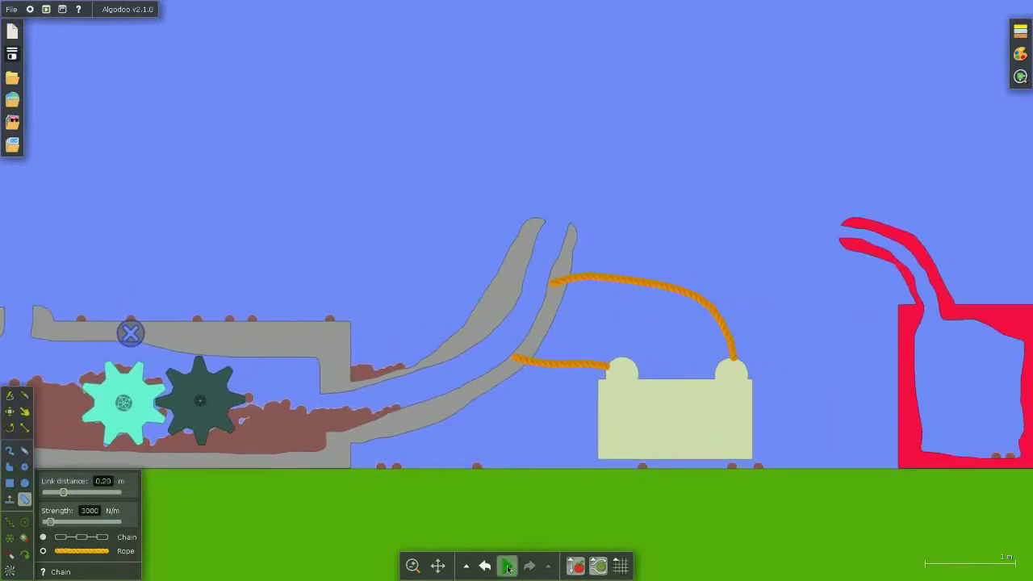
click(508, 568)
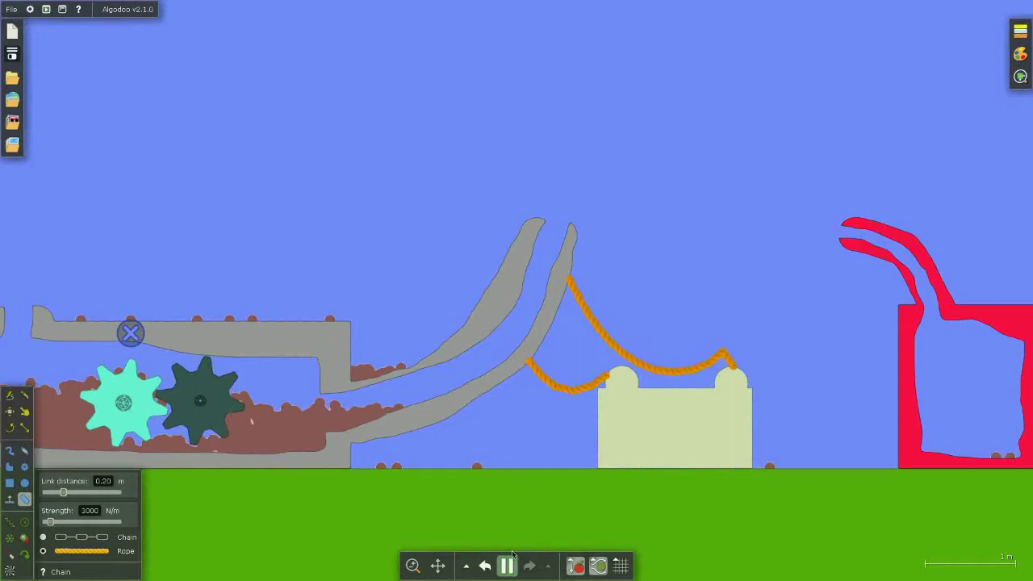
right_click(115, 410)
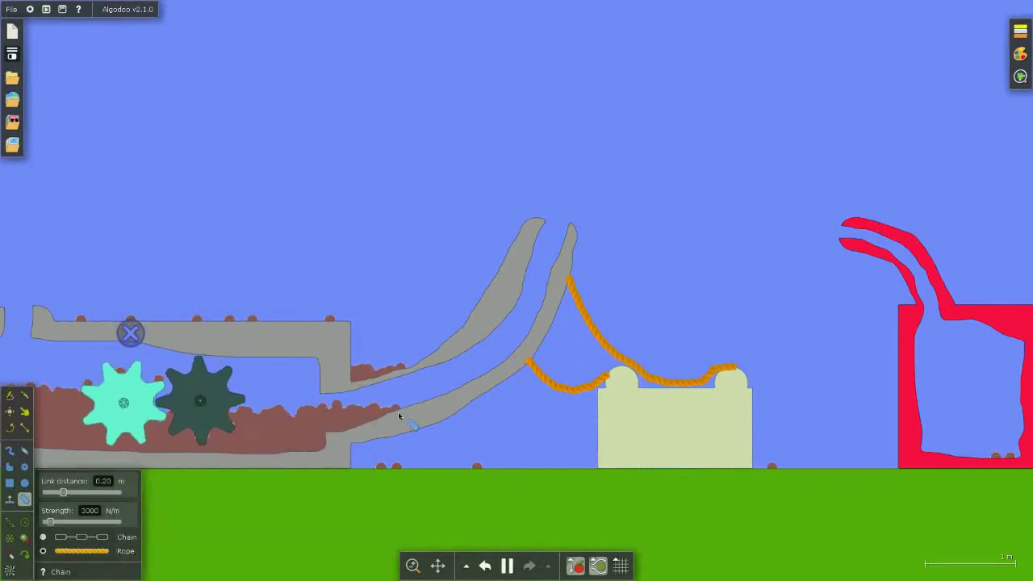
click(485, 566)
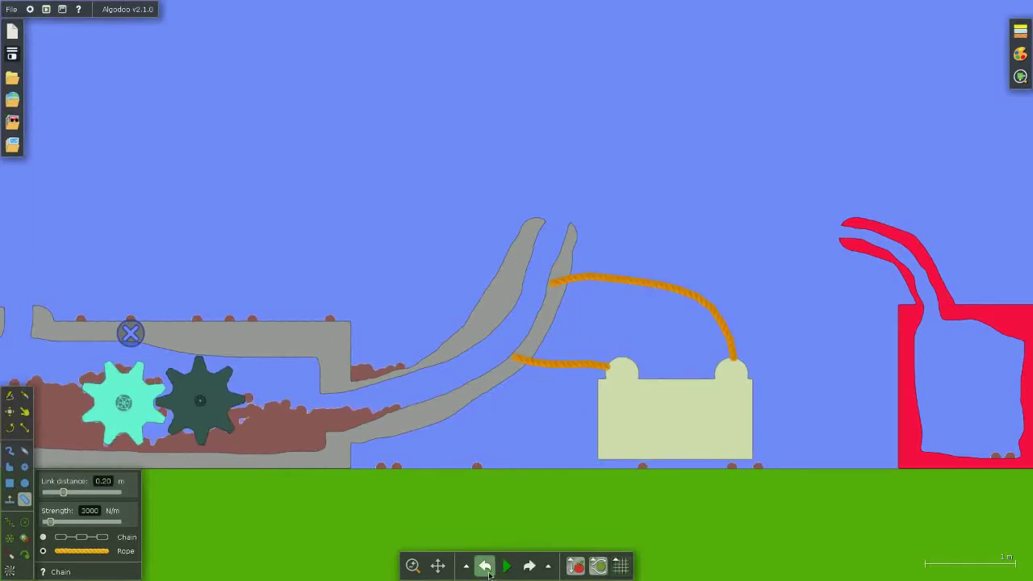
scroll(570, 251, up, 3)
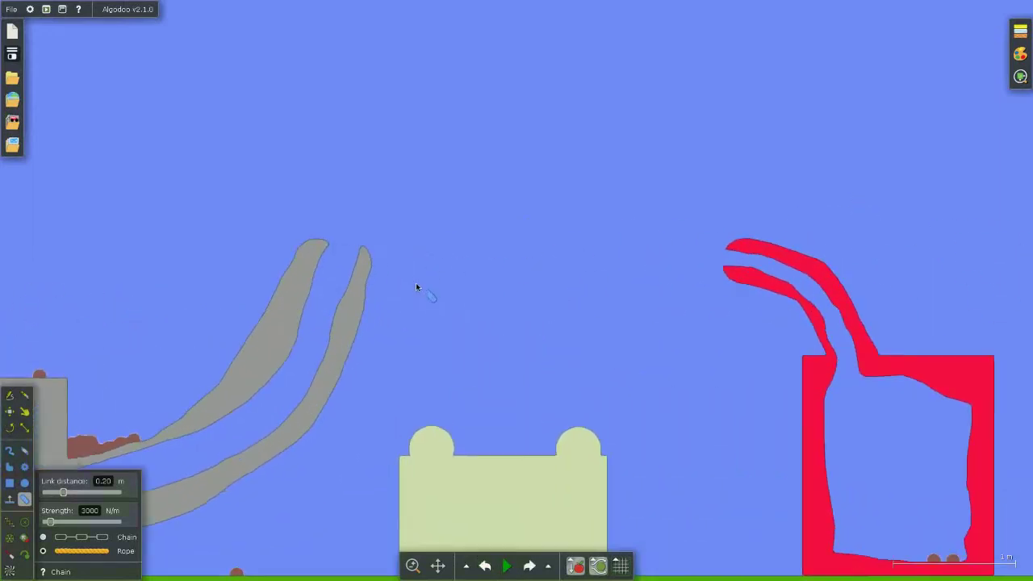
Draw the dark charger box on free ground beside the pale battery
click(624, 331)
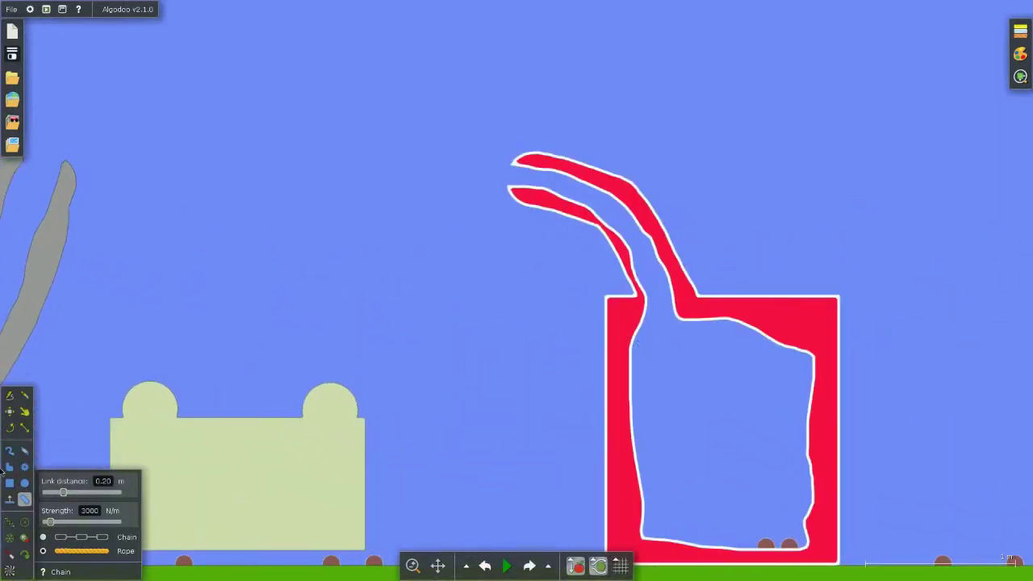
click(11, 397)
drag(617, 448, 879, 433)
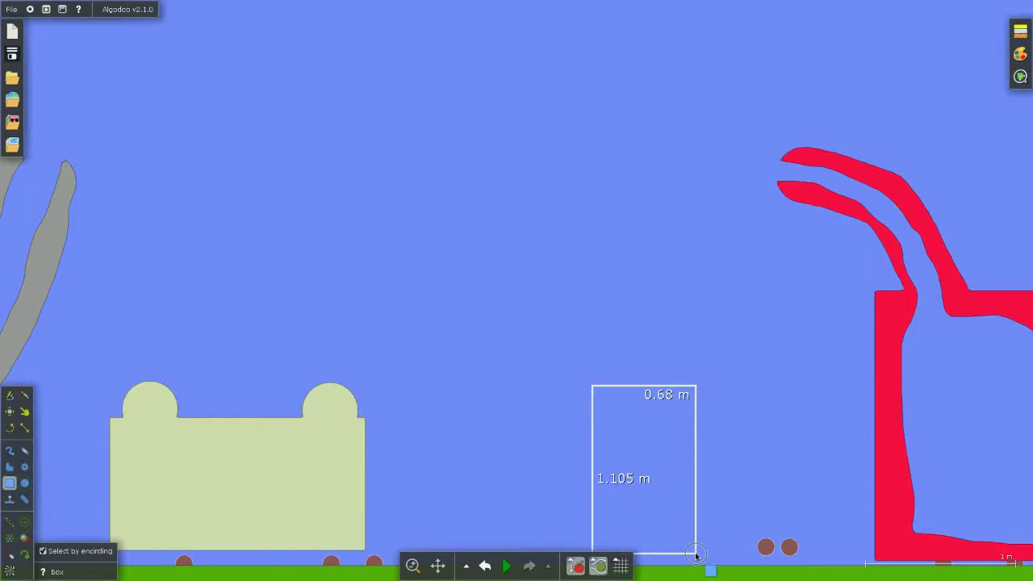
drag(648, 415, 708, 557)
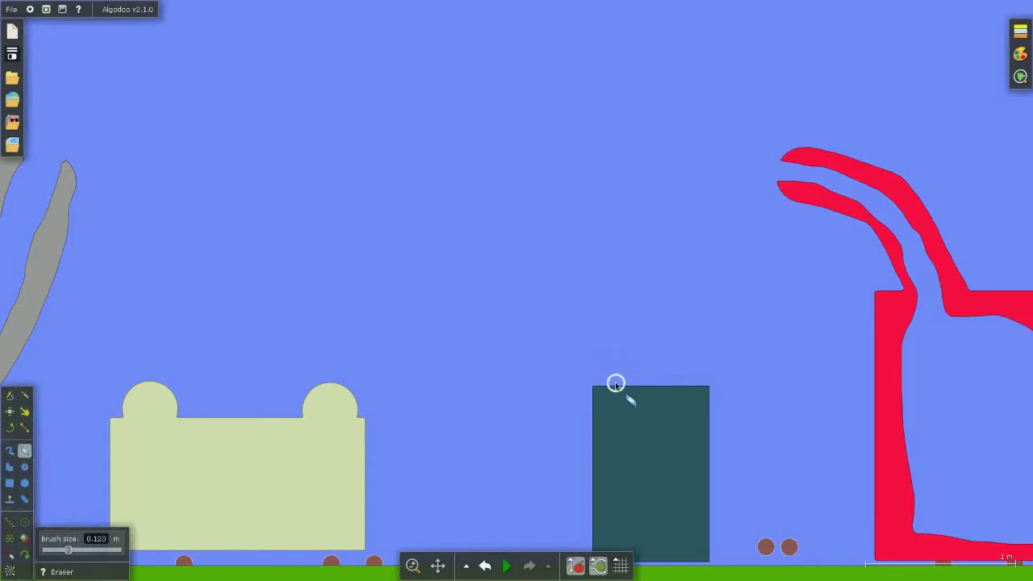
click(24, 499)
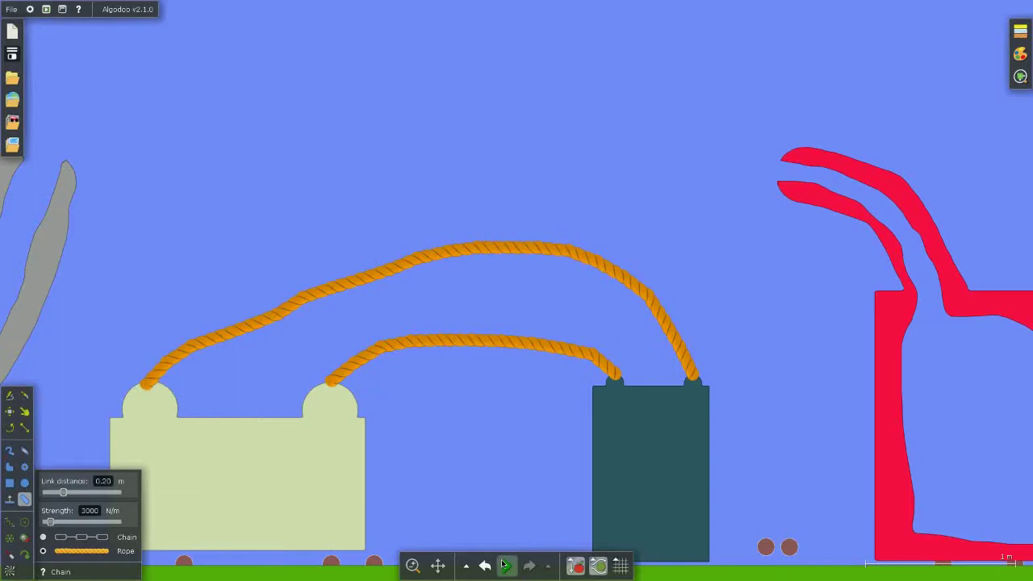
Tie a rope from the battery corner to the curved pipe and resume the simulation
click(503, 564)
scroll(488, 402, down, 5)
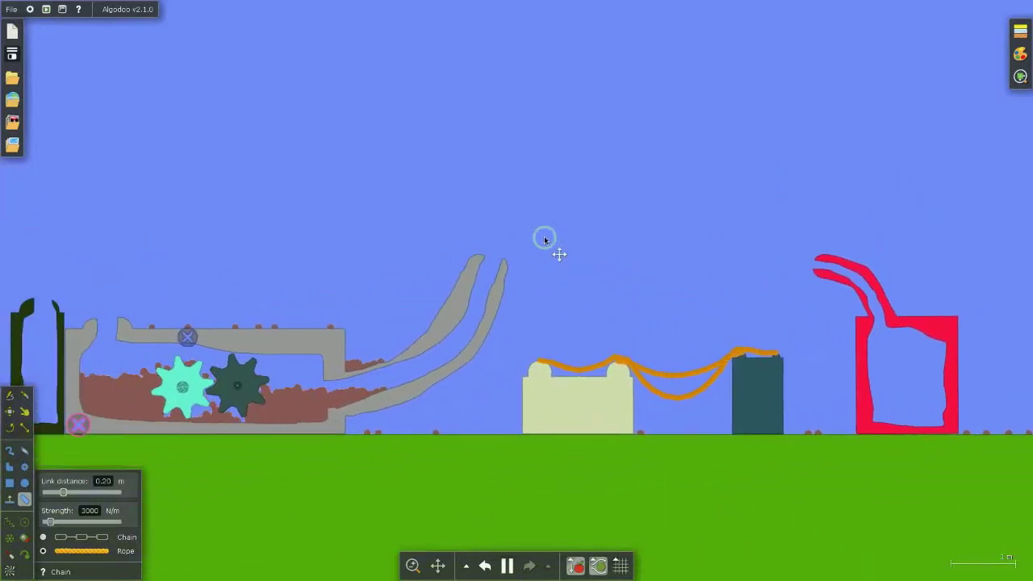
scroll(544, 239, up, 2)
key(space)
scroll(473, 430, up, 3)
scroll(617, 291, up, 4)
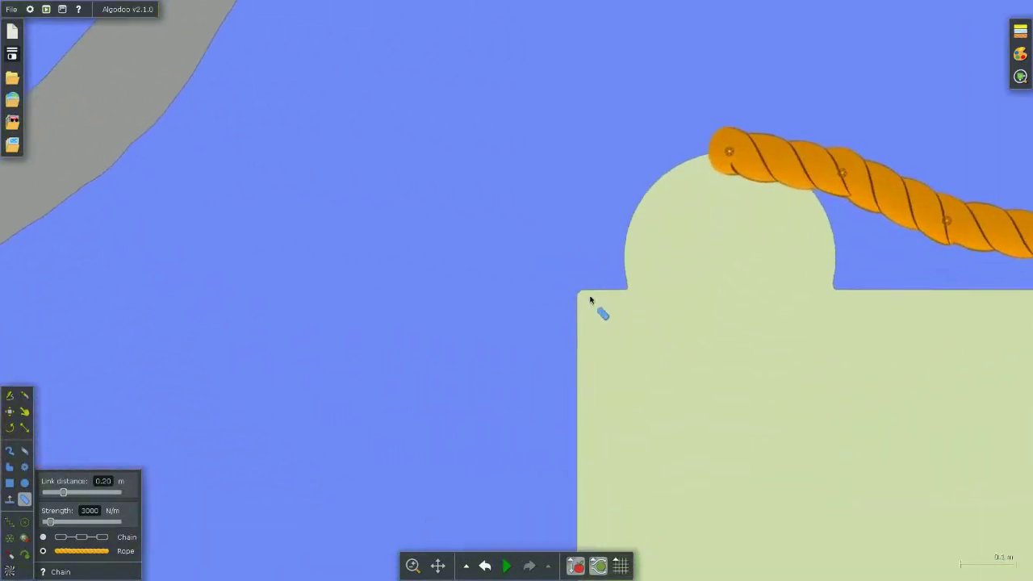
drag(590, 300, 142, 102)
scroll(290, 247, down, 3)
scroll(519, 223, down, 1)
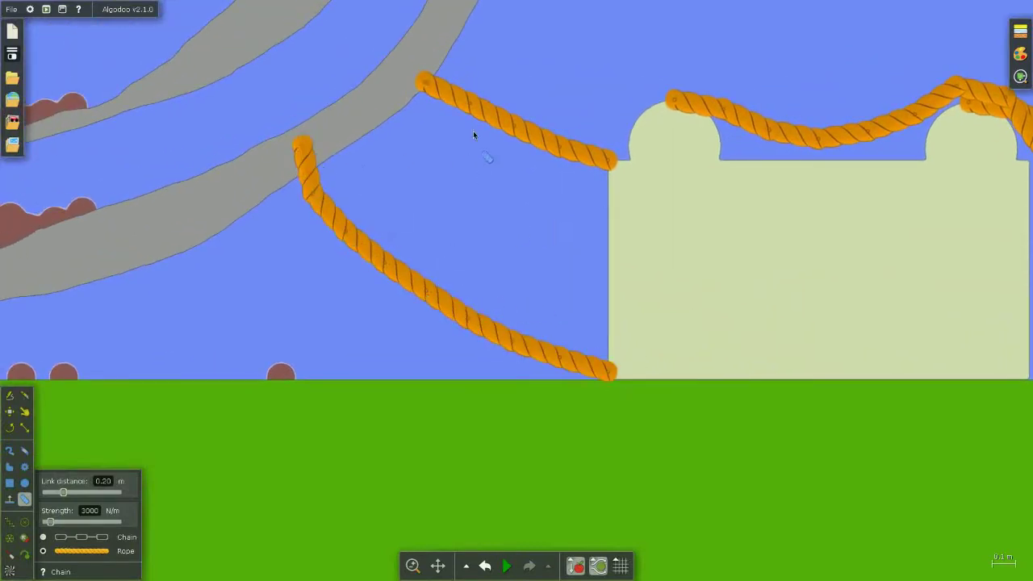
click(509, 566)
scroll(510, 363, down, 5)
scroll(512, 272, down, 2)
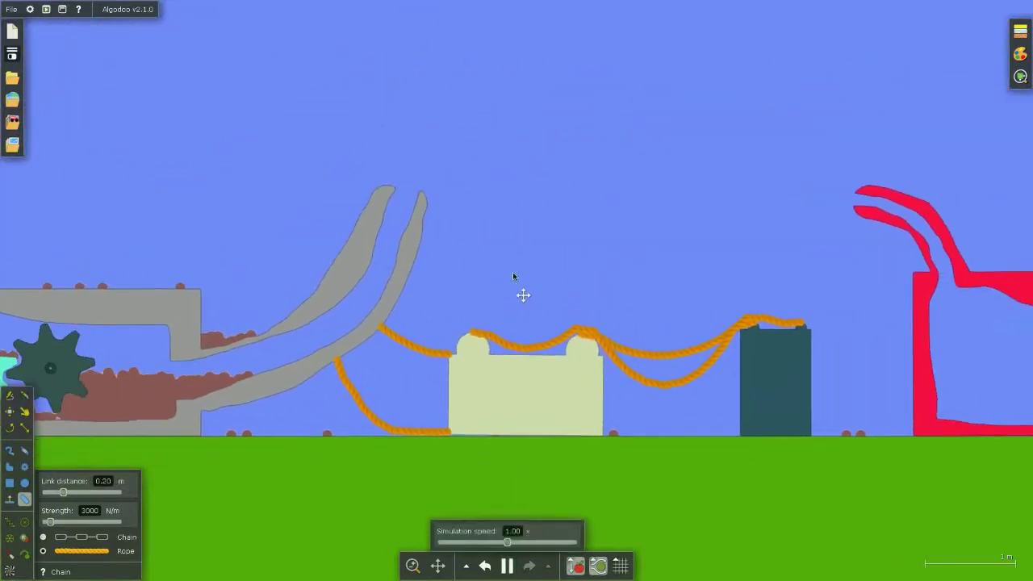
scroll(409, 420, up, 2)
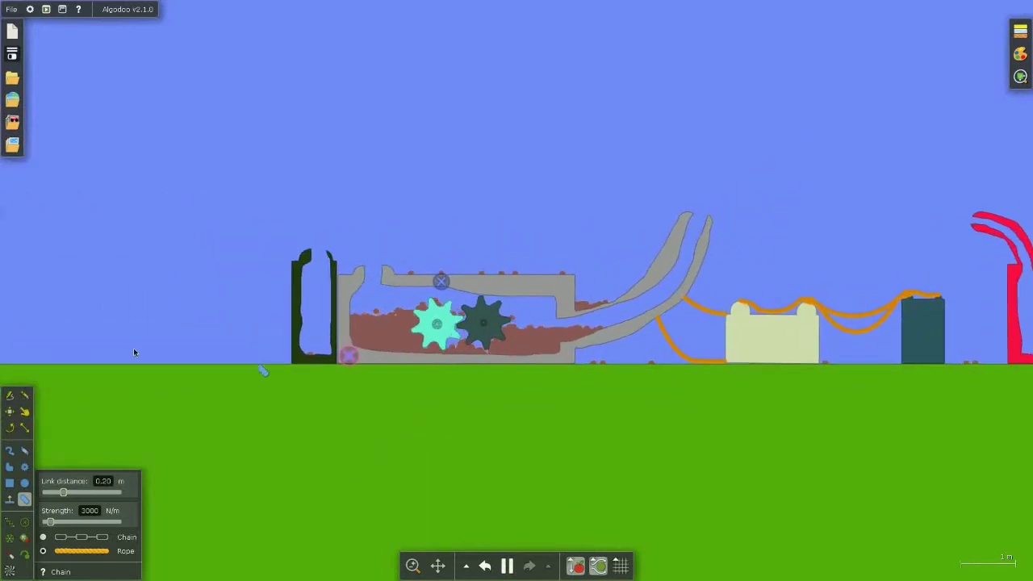
click(24, 411)
mouse_move(296, 250)
mouse_down()
mouse_move(357, 259)
mouse_move(258, 341)
mouse_move(230, 268)
mouse_move(272, 267)
mouse_up()
drag(760, 208, 576, 318)
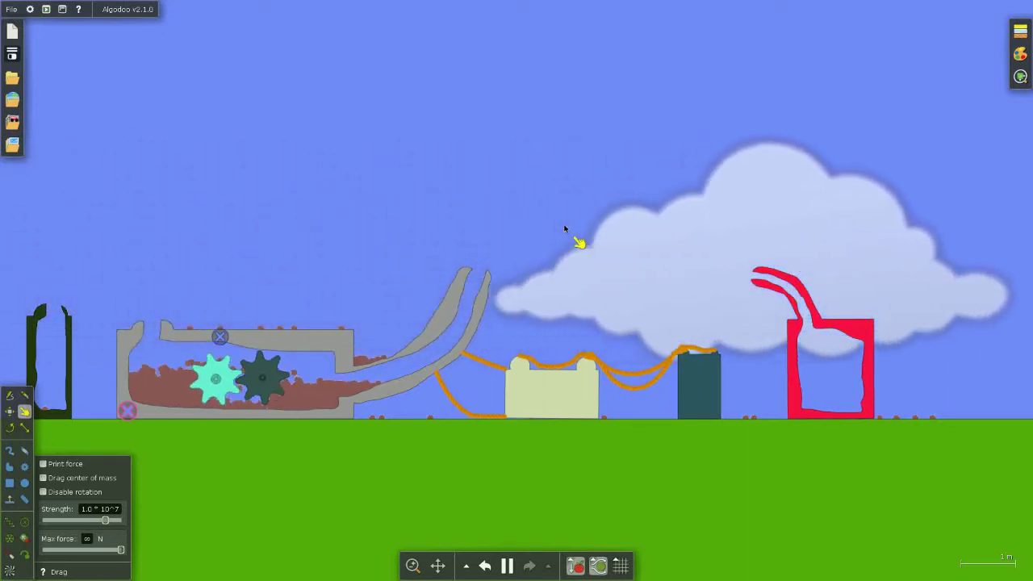
scroll(353, 387, up, 3)
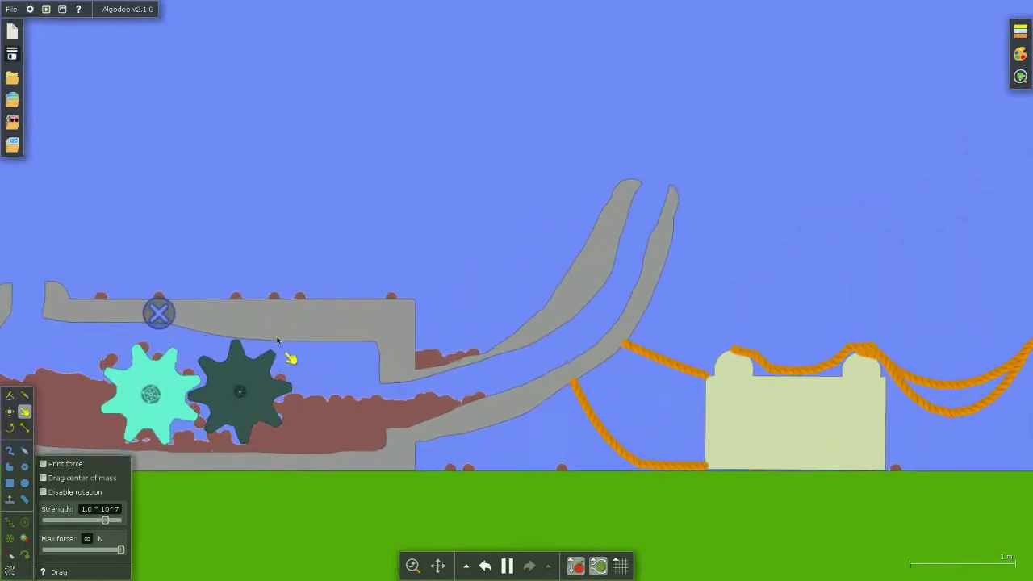
scroll(359, 357, down, 3)
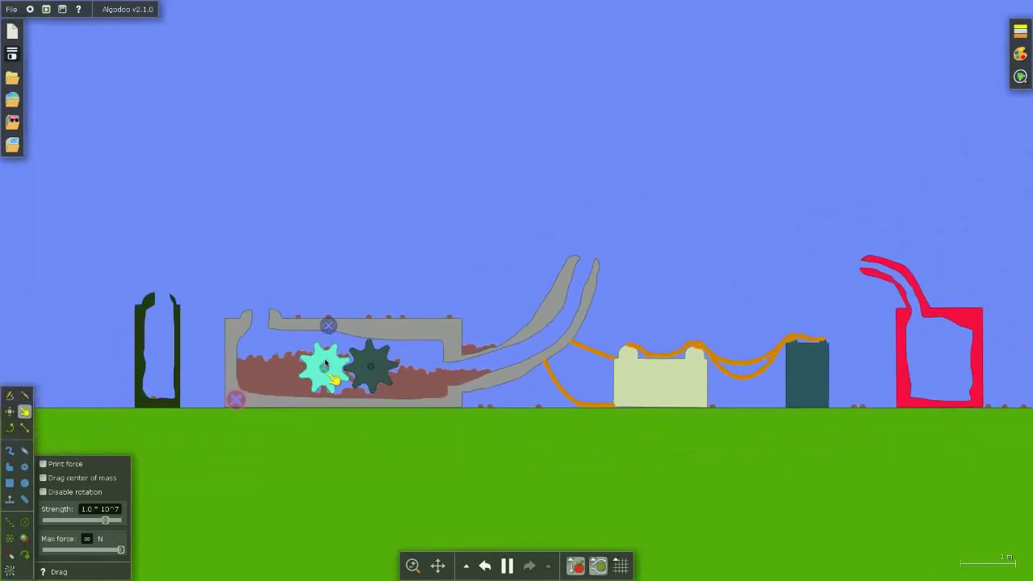
Run the cyan gear's axle motor at 17 rpm and close the open menus
right_click(325, 363)
mouse_move(350, 488)
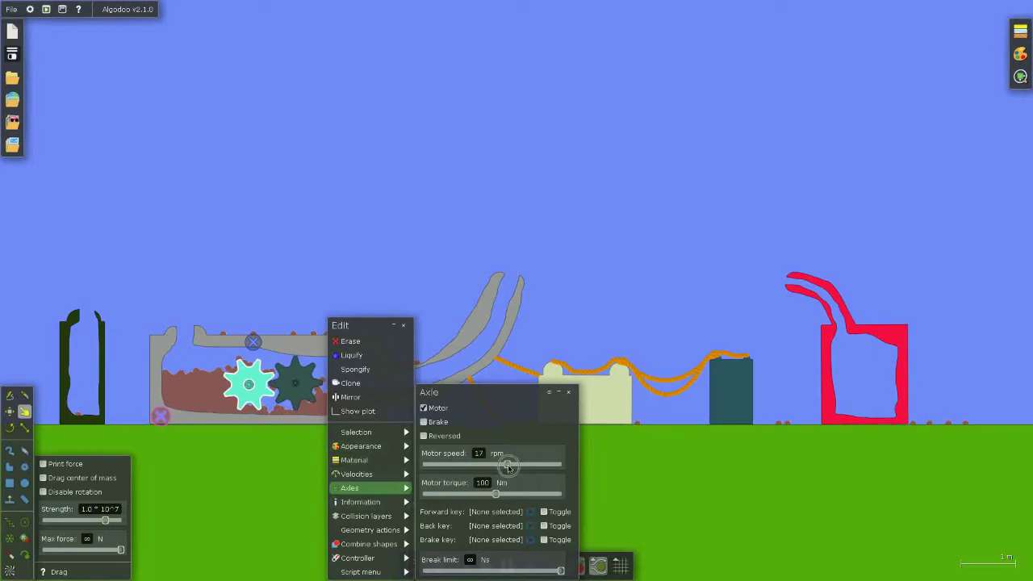
click(354, 219)
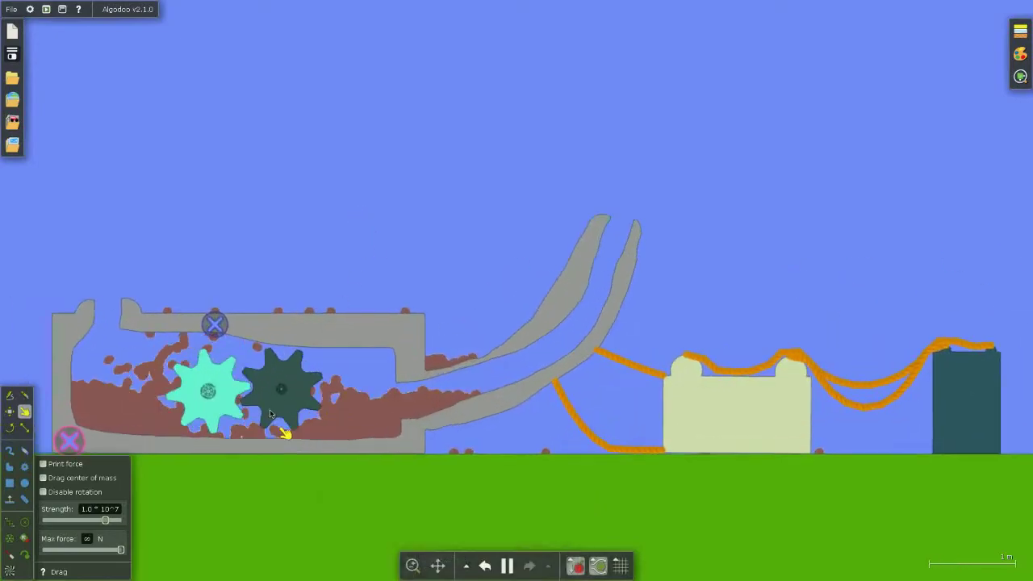
scroll(276, 428, up, 5)
click(323, 346)
click(490, 261)
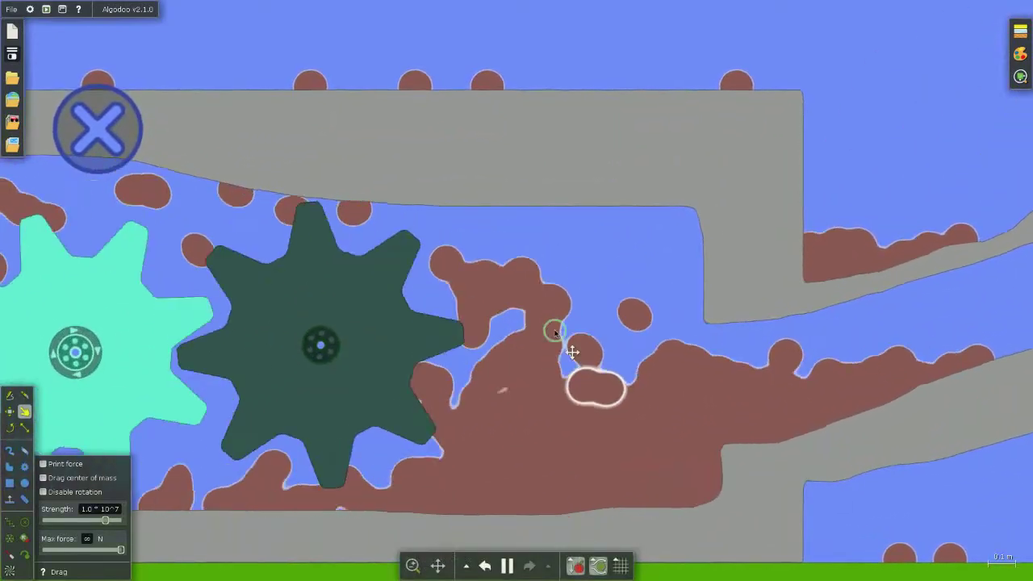
scroll(553, 330, down, 5)
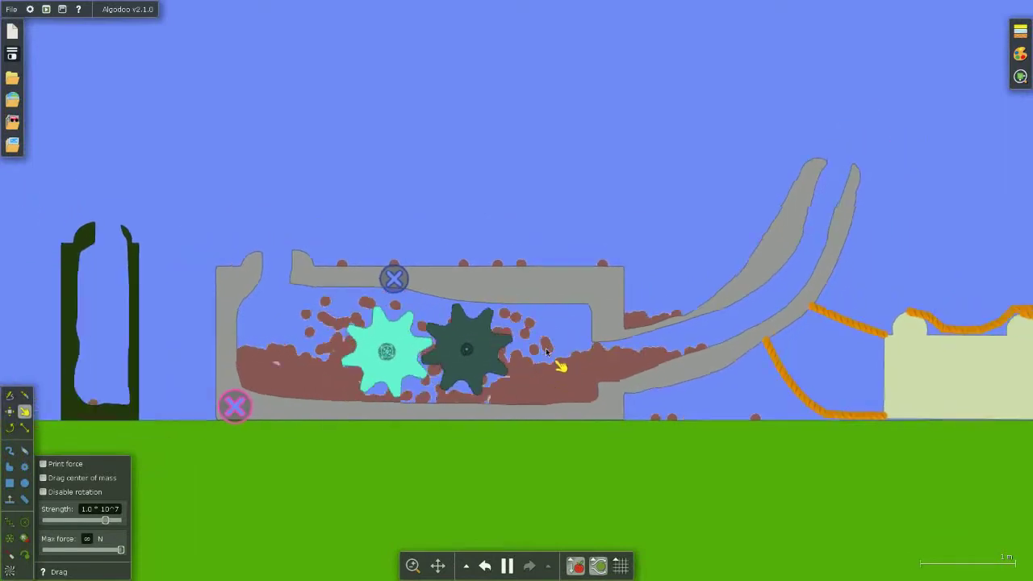
scroll(589, 283, down, 3)
scroll(484, 226, down, 2)
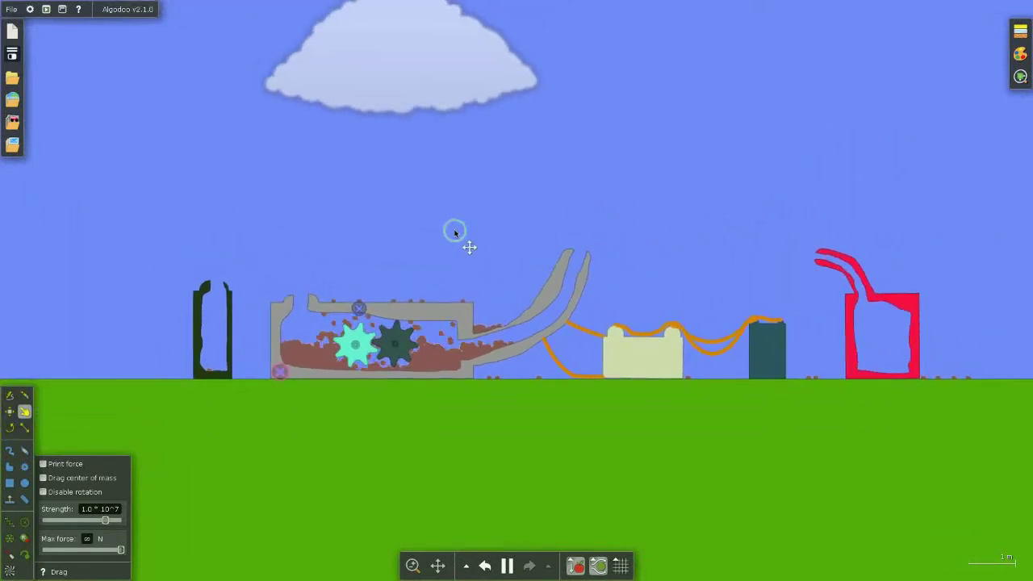
right_click(445, 240)
click(434, 235)
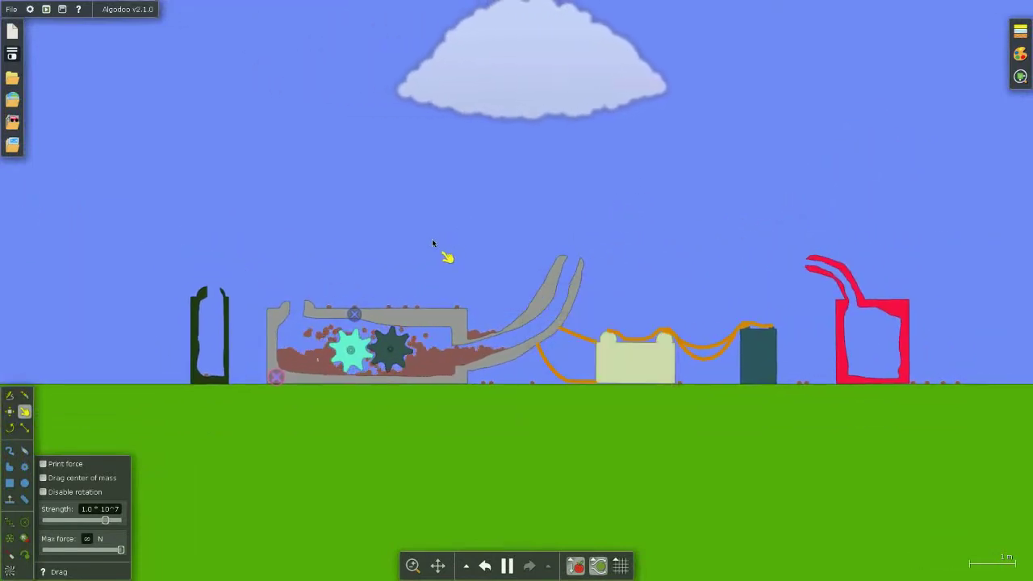